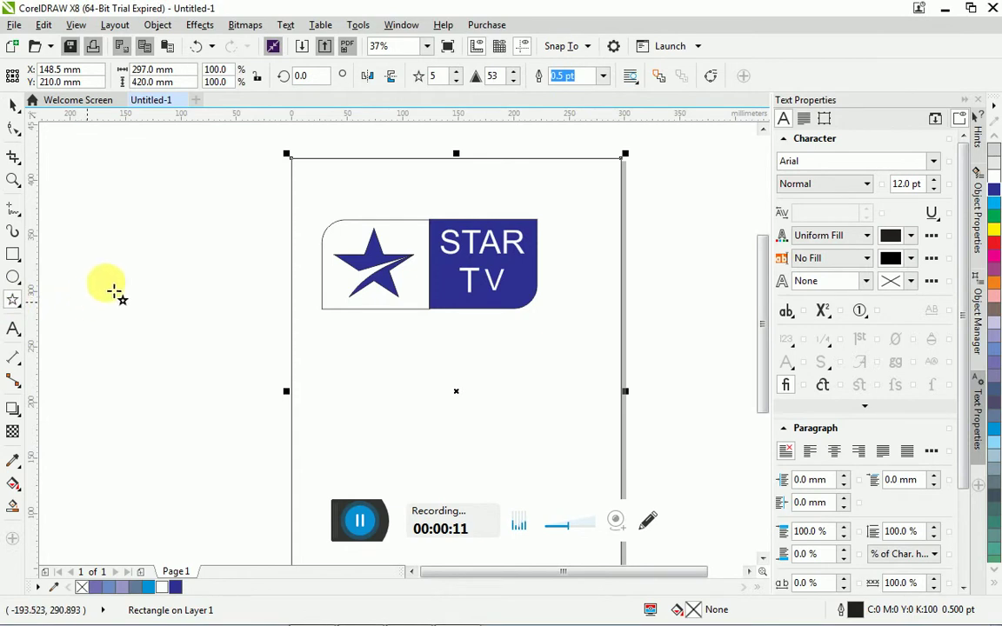
- Draw a five-pointed star about 117 mm wide and 112 mm high beside the page and convert it to curves
{"action": "left_click_drag", "start_coordinate": [111, 266], "coordinate": [252, 407]}
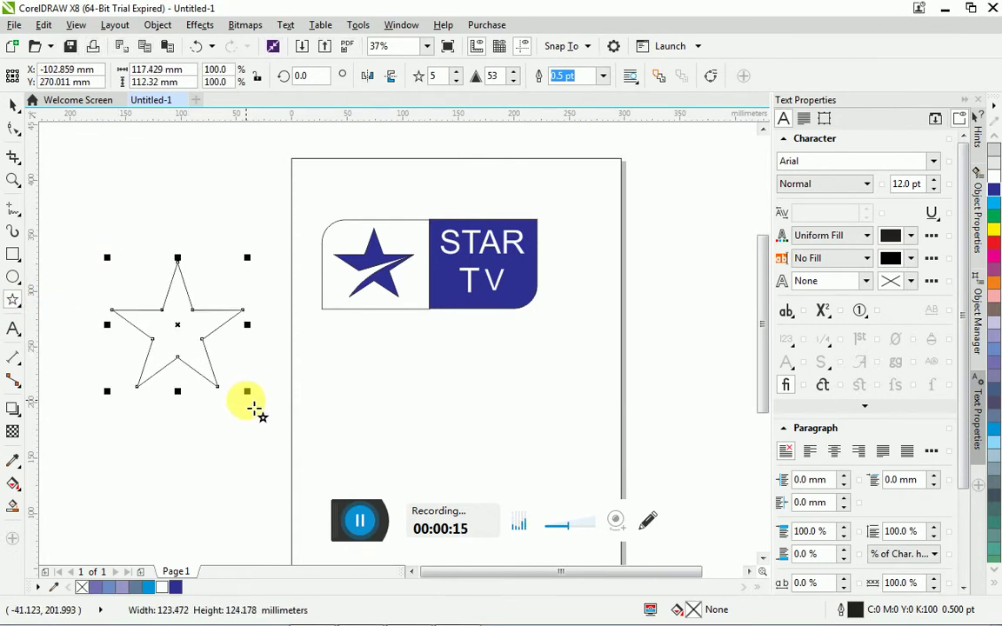
{"action": "left_click", "coordinate": [202, 344]}
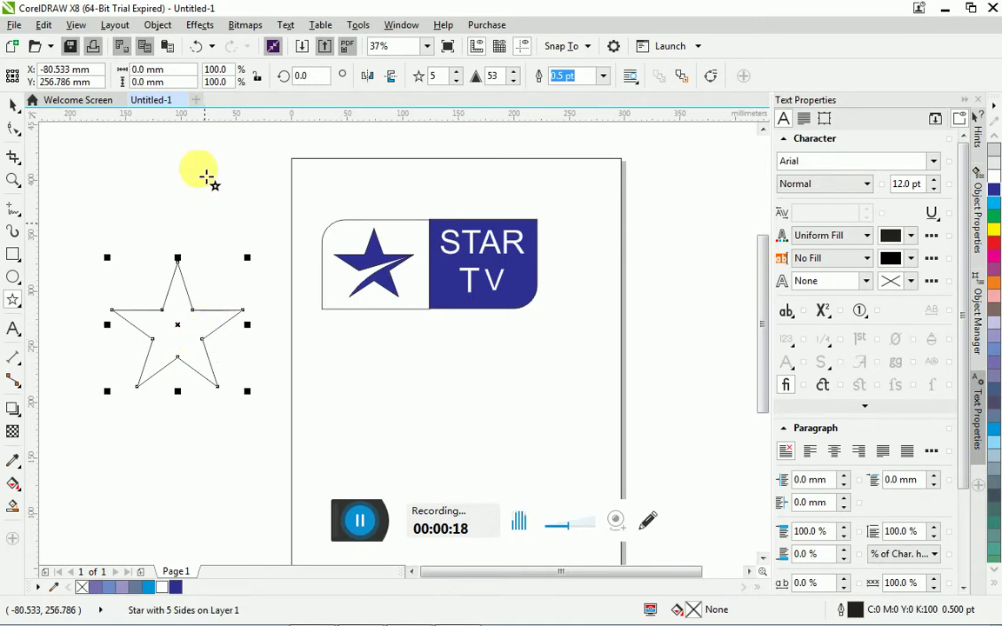
{"action": "left_click", "coordinate": [158, 26]}
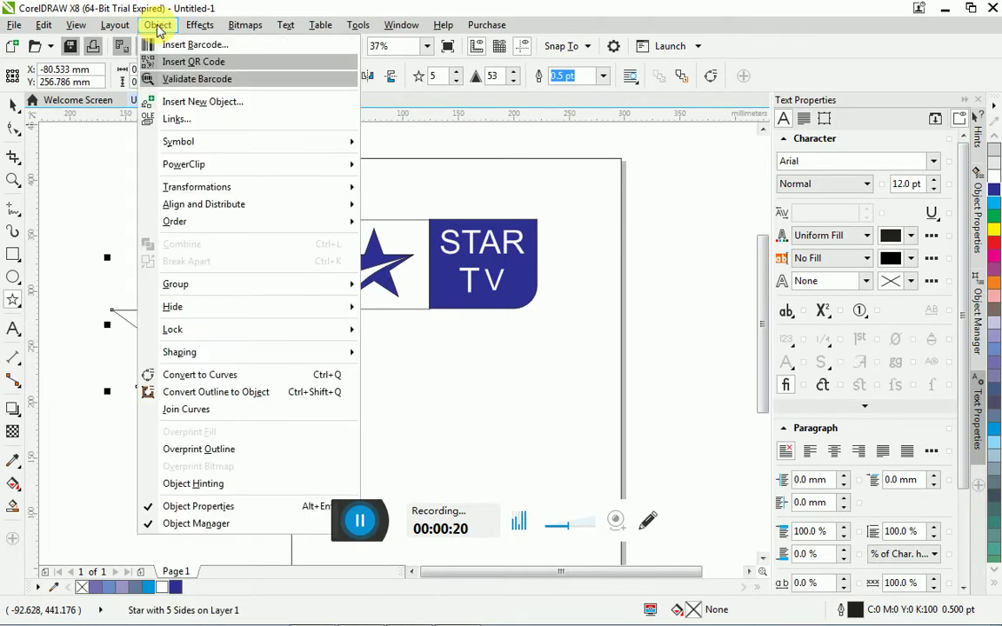
{"action": "left_click", "coordinate": [189, 375]}
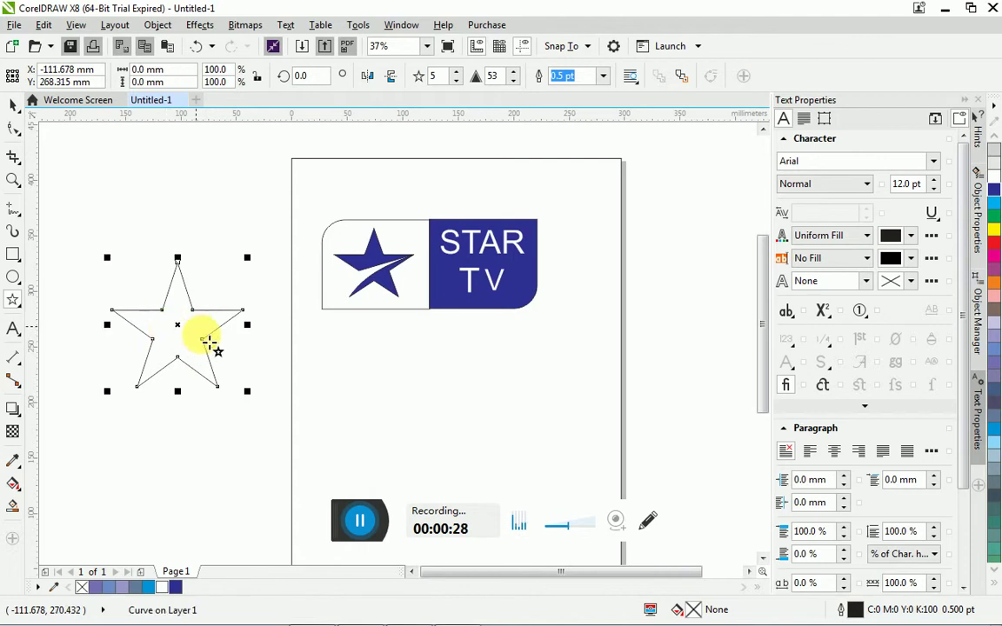
{"action": "left_click", "coordinate": [156, 341]}
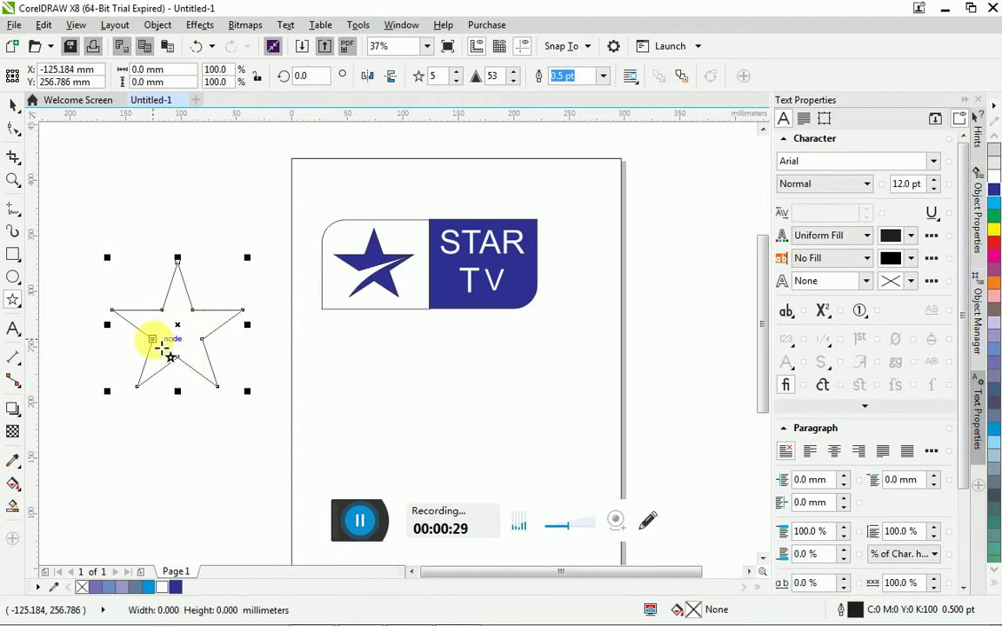
{"action": "left_click", "coordinate": [158, 24]}
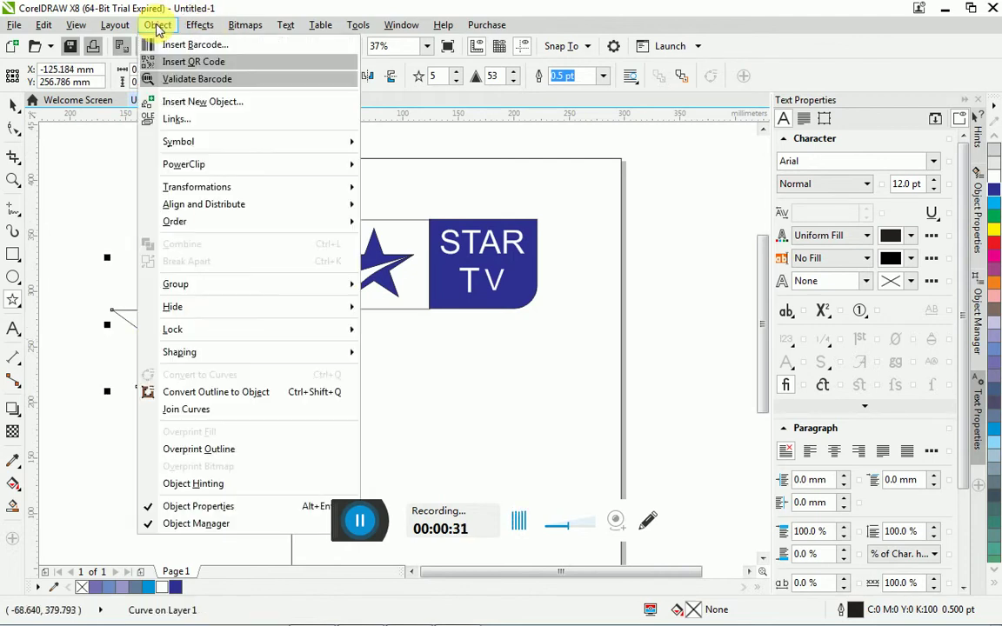
{"action": "left_click", "coordinate": [225, 393]}
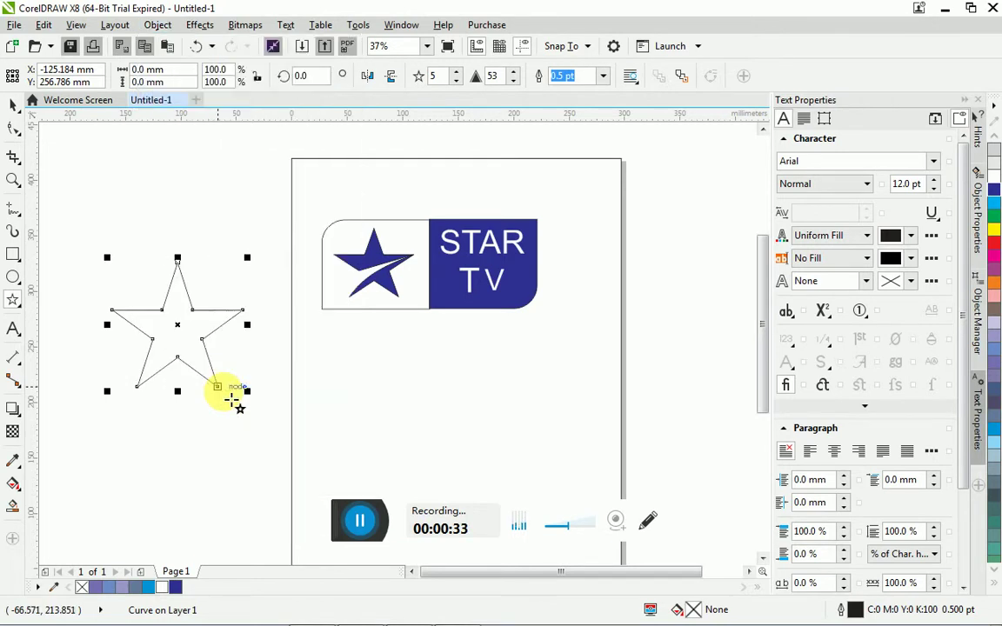
{"action": "left_click", "coordinate": [16, 130]}
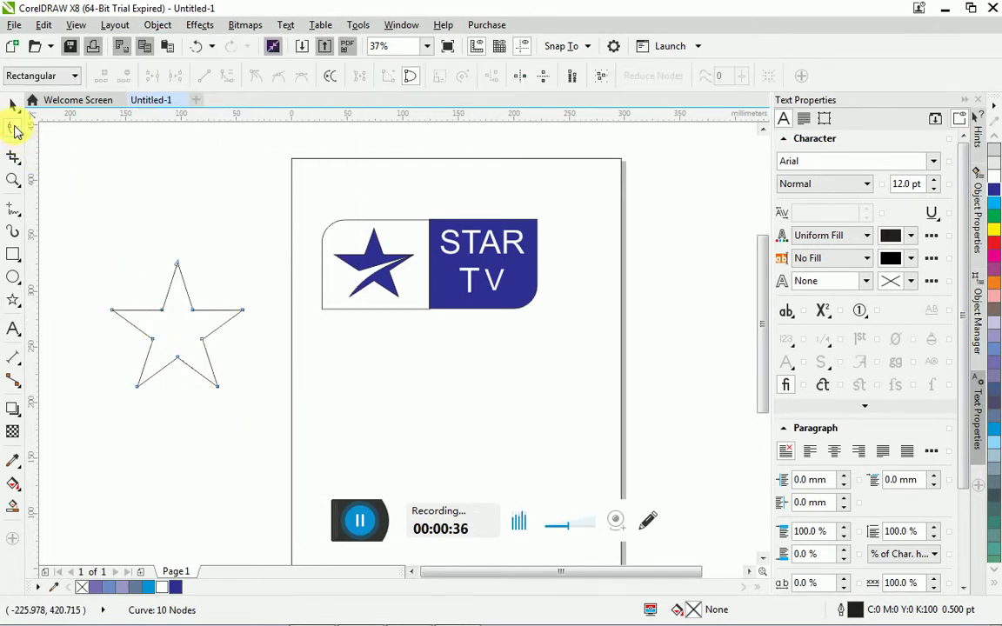
{"action": "left_click", "coordinate": [353, 520]}
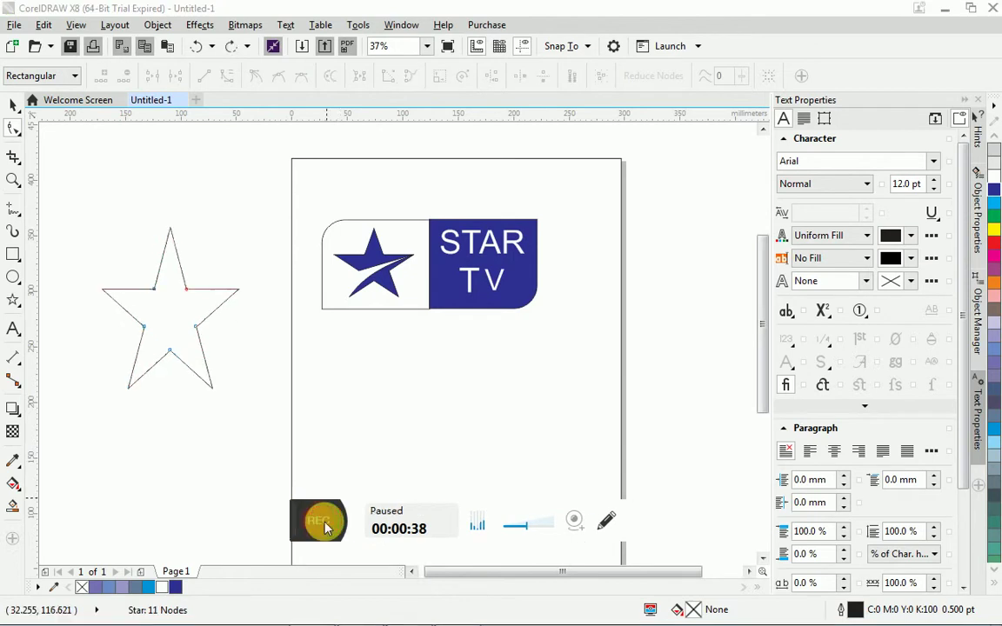
{"action": "left_click", "coordinate": [326, 522]}
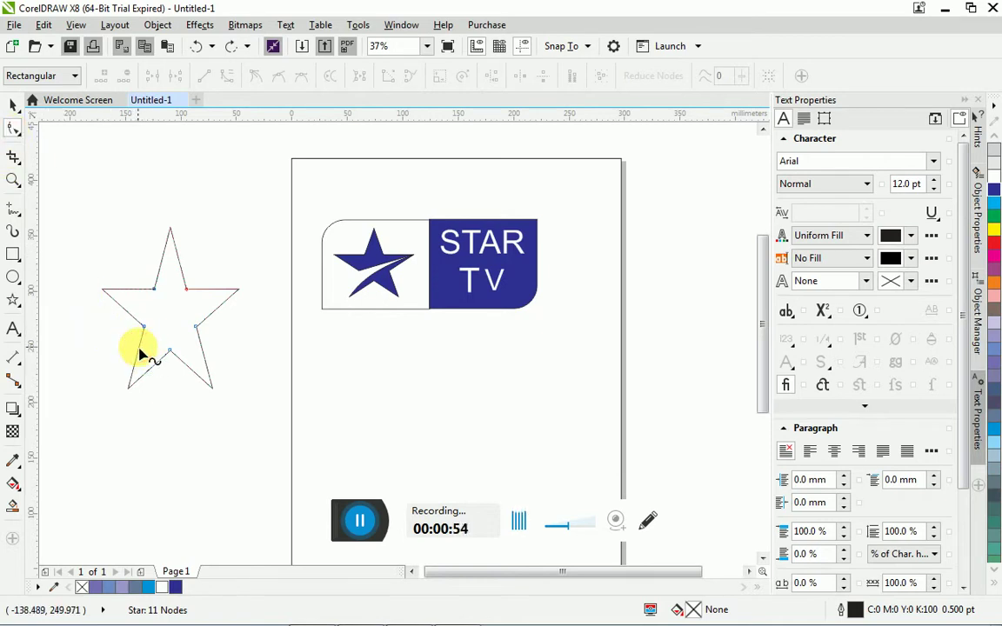
{"action": "left_click", "coordinate": [358, 520]}
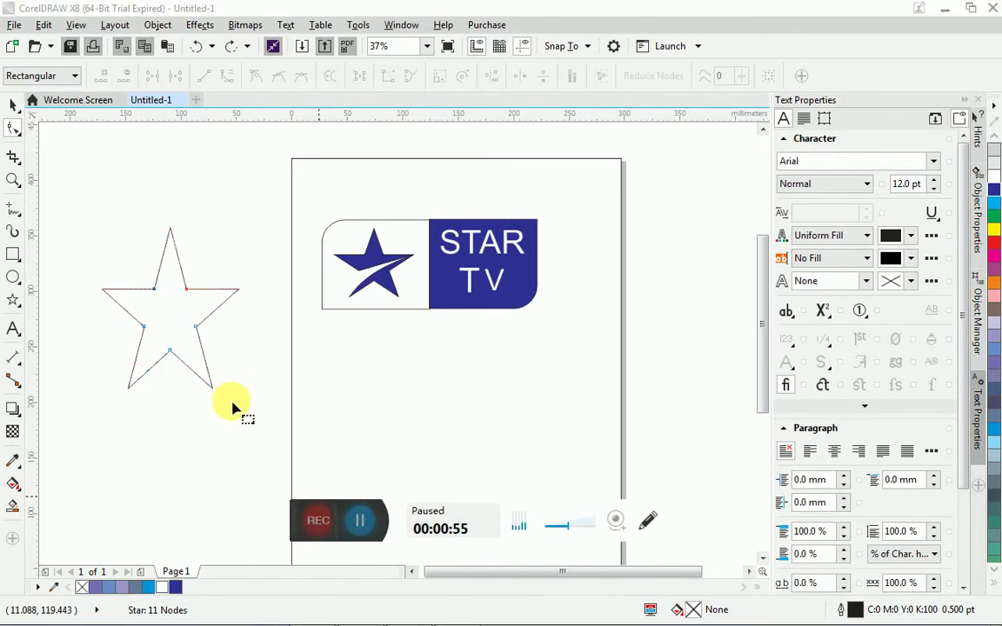
{"action": "left_click", "coordinate": [144, 315]}
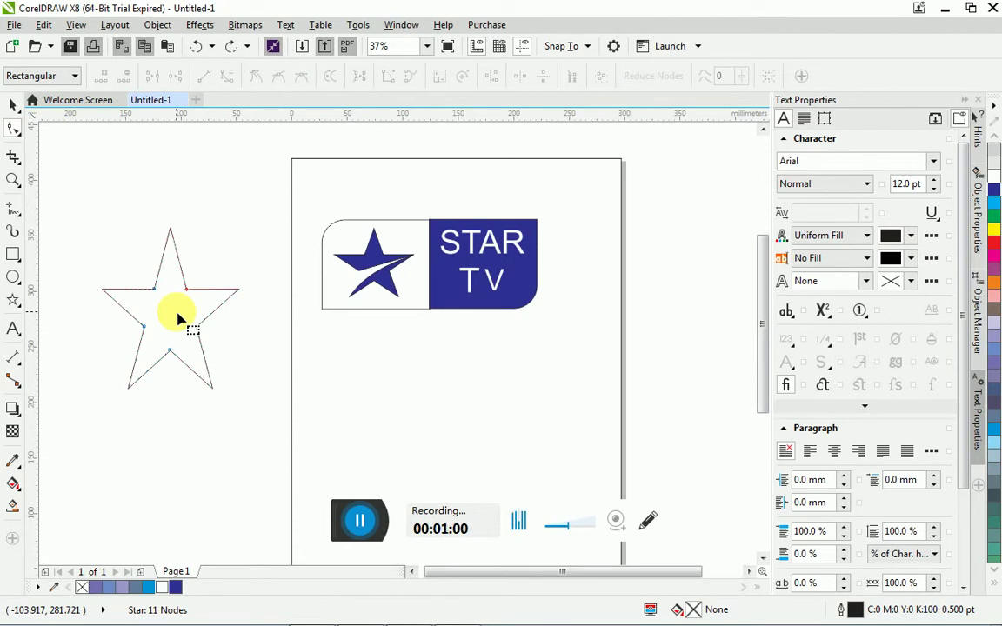
- Select the outlined star beside the page and convert it to curves
{"action": "left_click", "coordinate": [14, 107]}
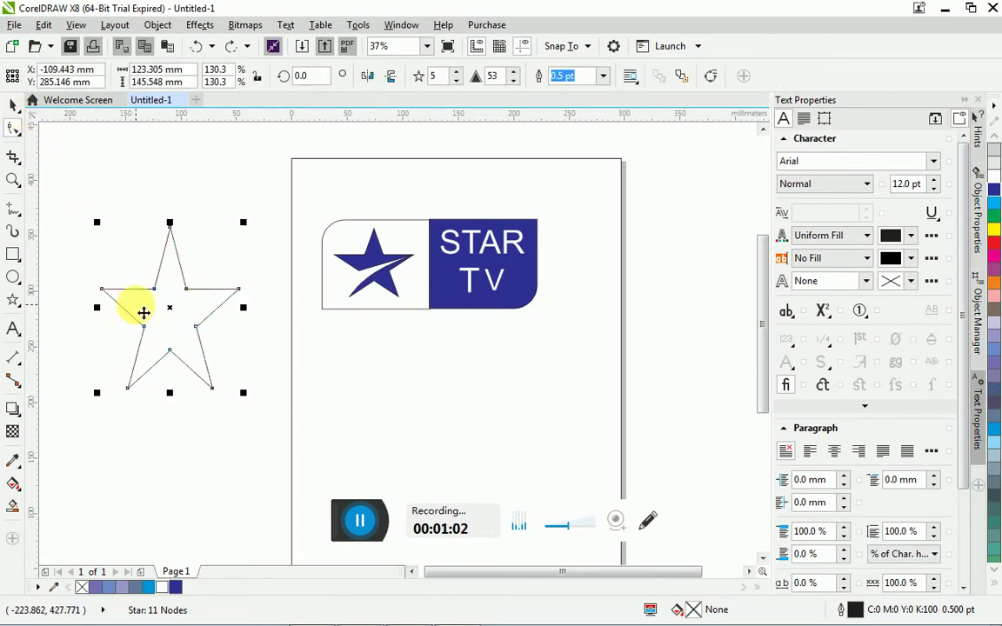
{"action": "left_click", "coordinate": [159, 25]}
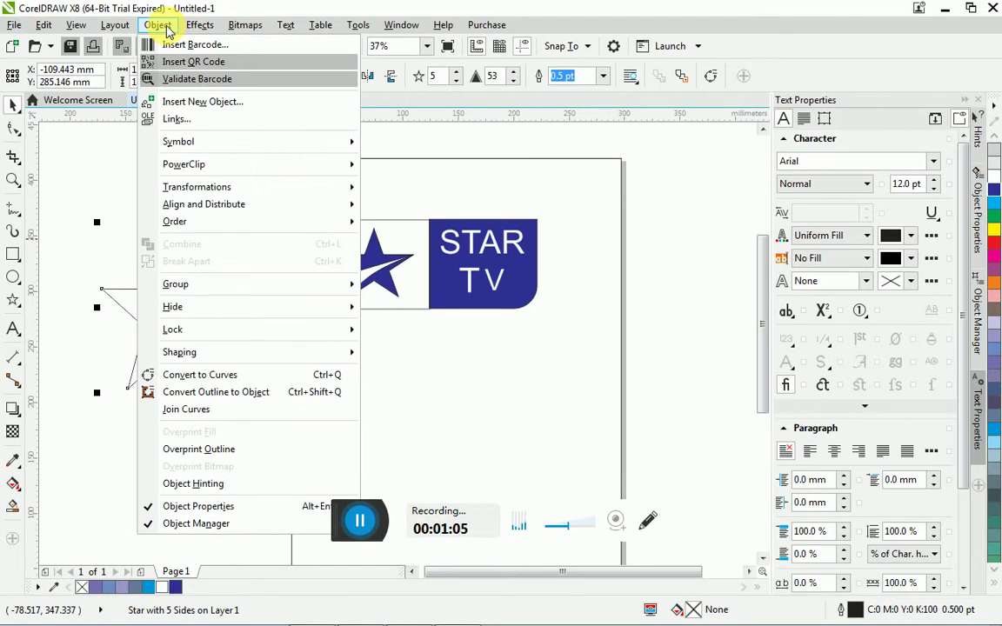
{"action": "left_click", "coordinate": [207, 383]}
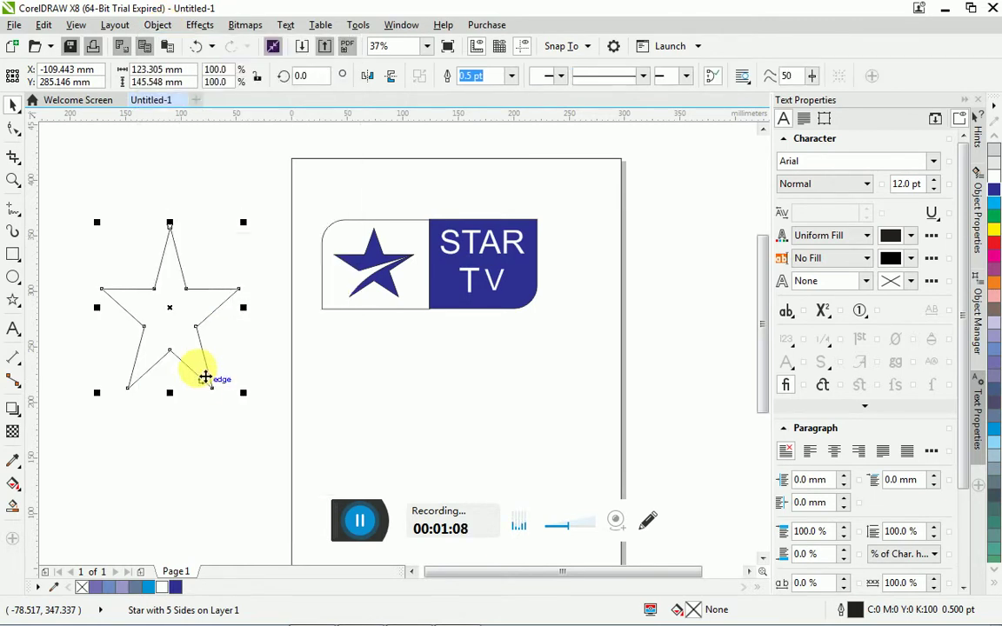
- Add a node midway along the outer edge of the star's lower-left leg and move it to the star's right tip
{"action": "left_click", "coordinate": [12, 133]}
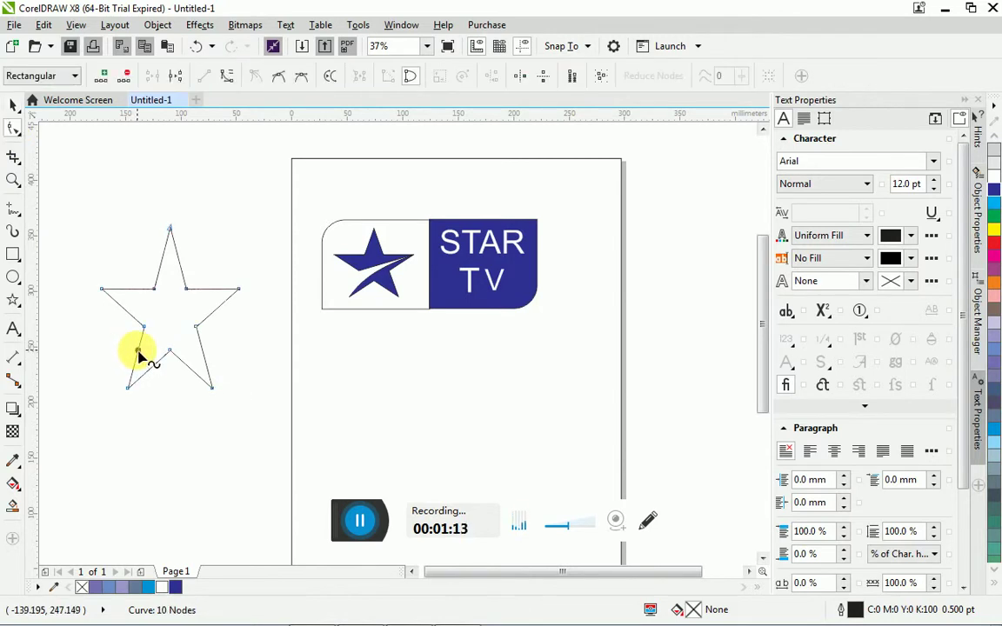
{"action": "left_click", "coordinate": [138, 352]}
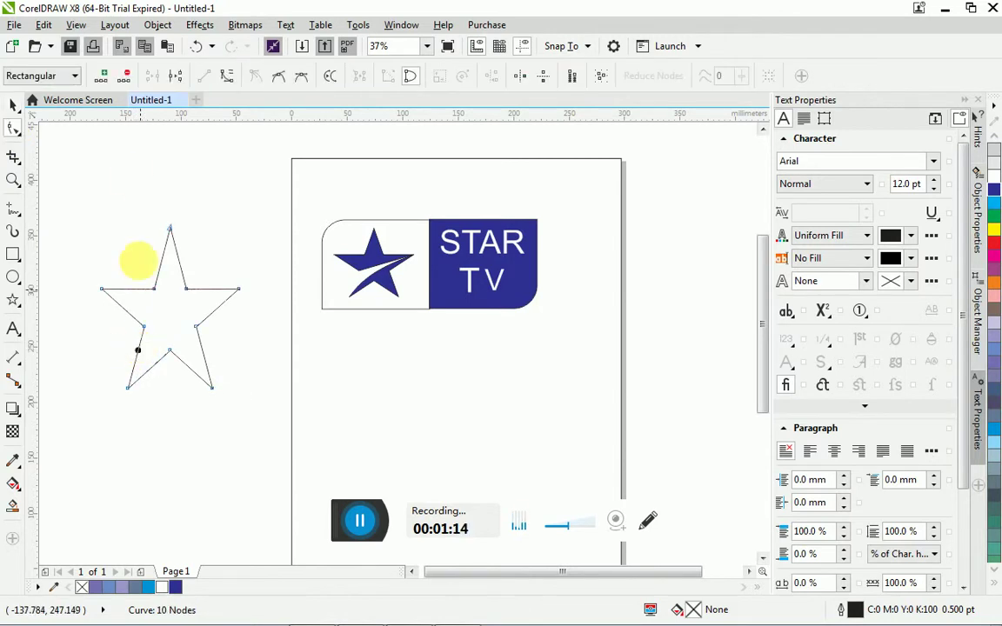
{"action": "left_click", "coordinate": [104, 76]}
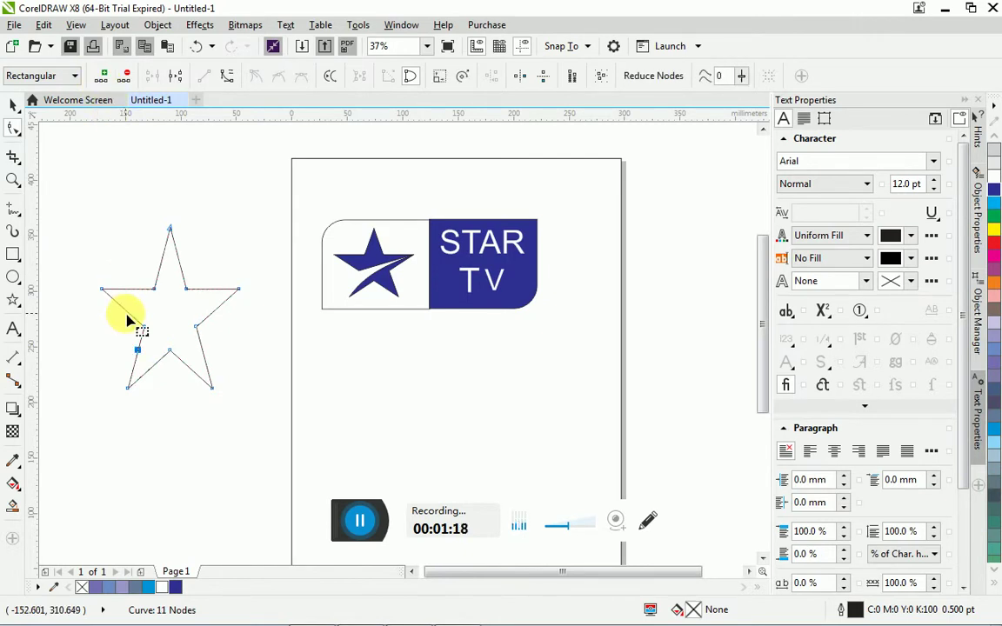
{"action": "left_click_drag", "start_coordinate": [138, 351], "coordinate": [186, 317]}
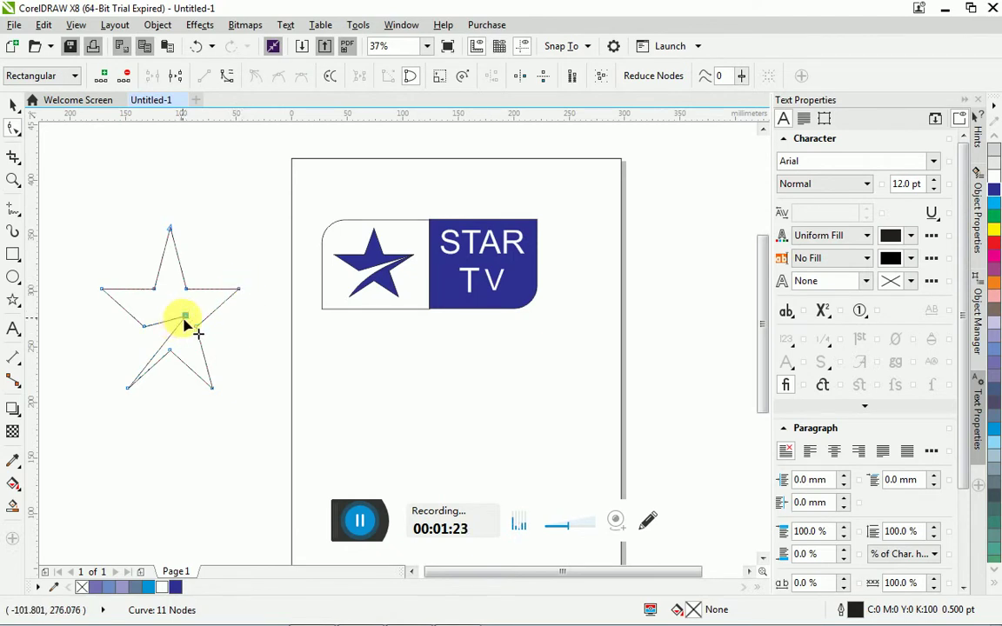
{"action": "left_click_drag", "start_coordinate": [186, 316], "coordinate": [243, 296]}
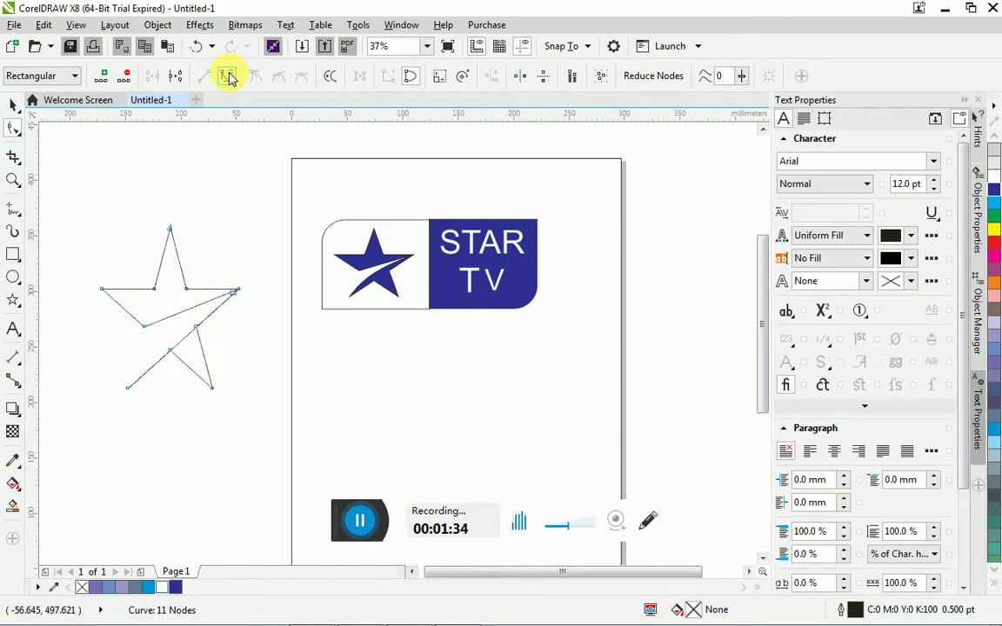
- Convert the long edge between the star's lower-left and right tips to a curve and bend it slightly upward
{"action": "left_click", "coordinate": [184, 340]}
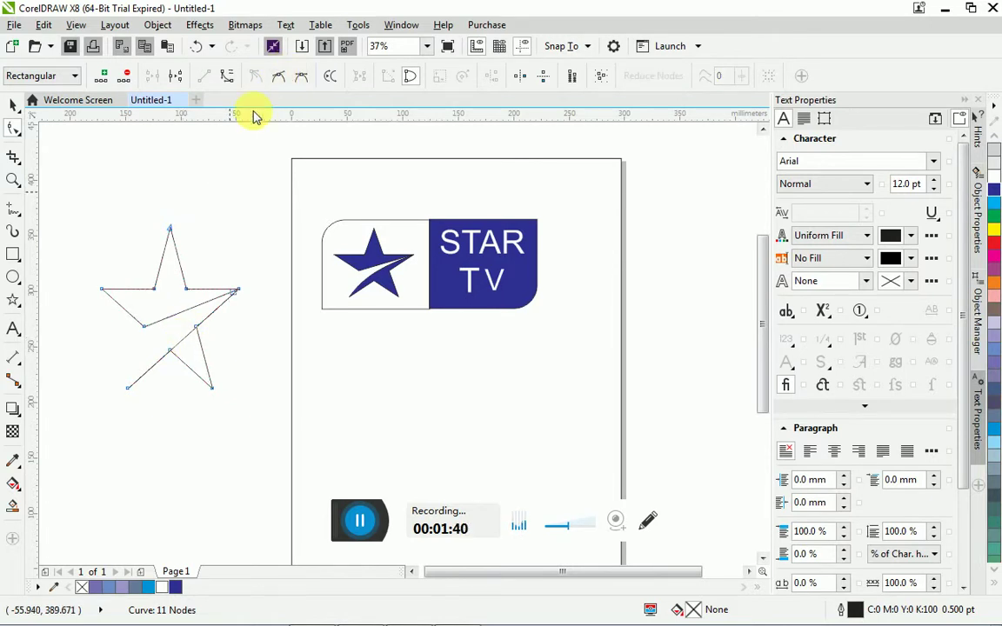
{"action": "left_click", "coordinate": [167, 351]}
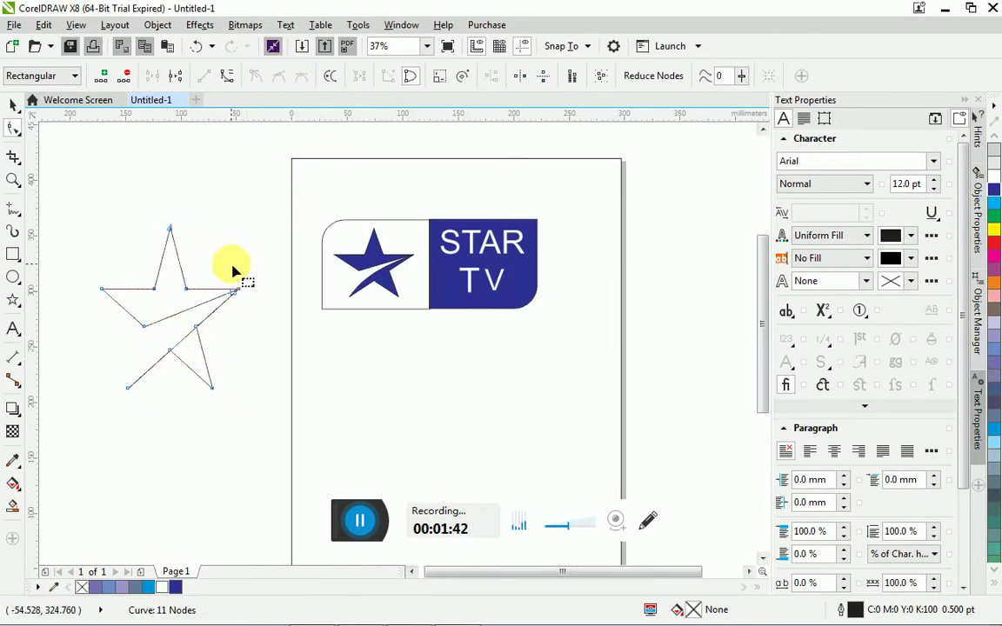
{"action": "left_click", "coordinate": [184, 341]}
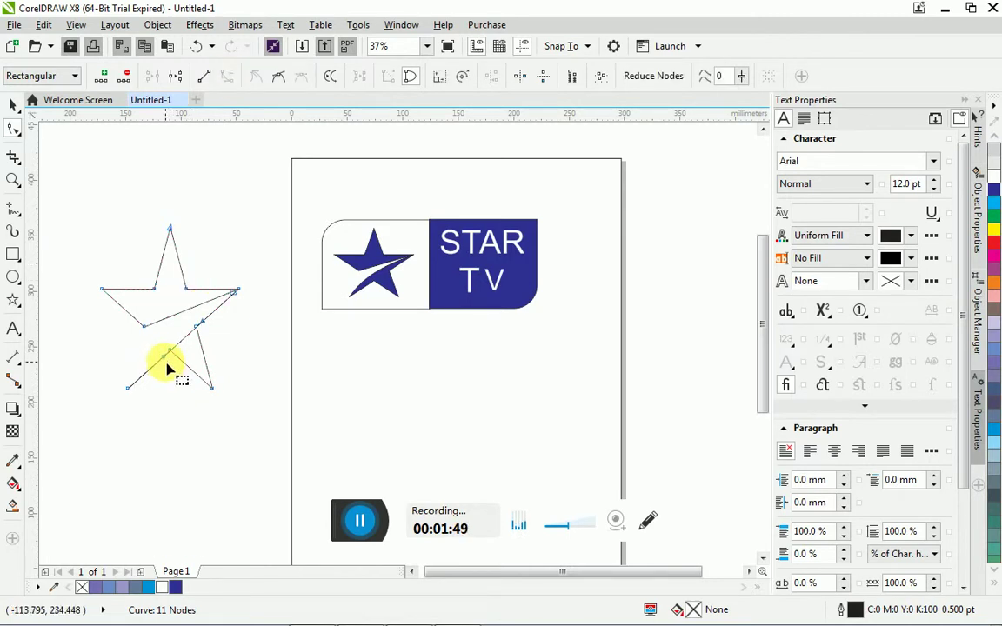
{"action": "left_click_drag", "start_coordinate": [164, 357], "coordinate": [200, 320]}
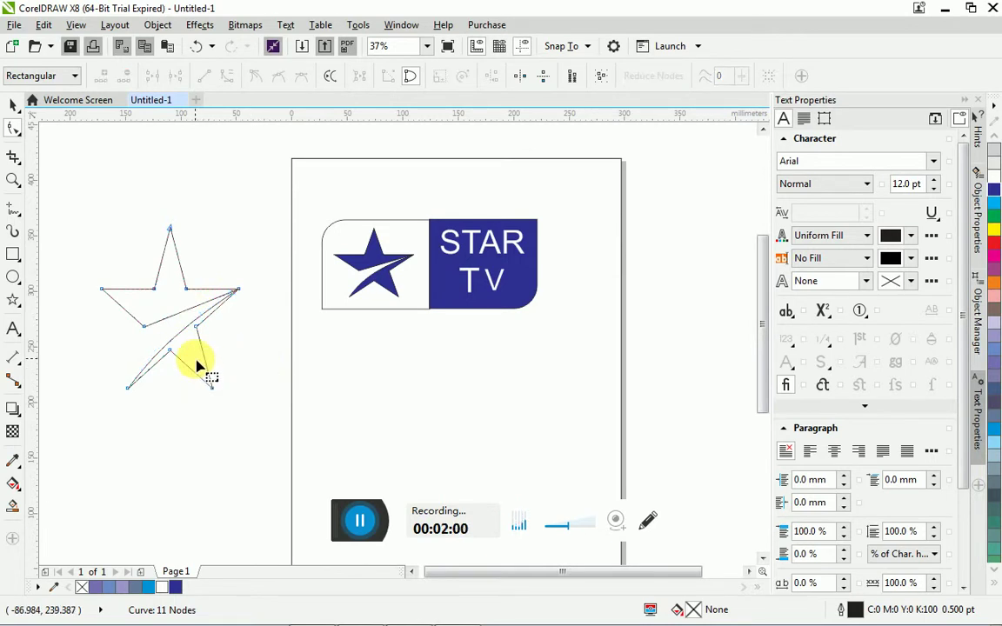
- Fill the reshaped star with the same dark blue as the existing logo and deselect it
{"action": "left_click", "coordinate": [22, 113]}
{"action": "left_click", "coordinate": [154, 286]}
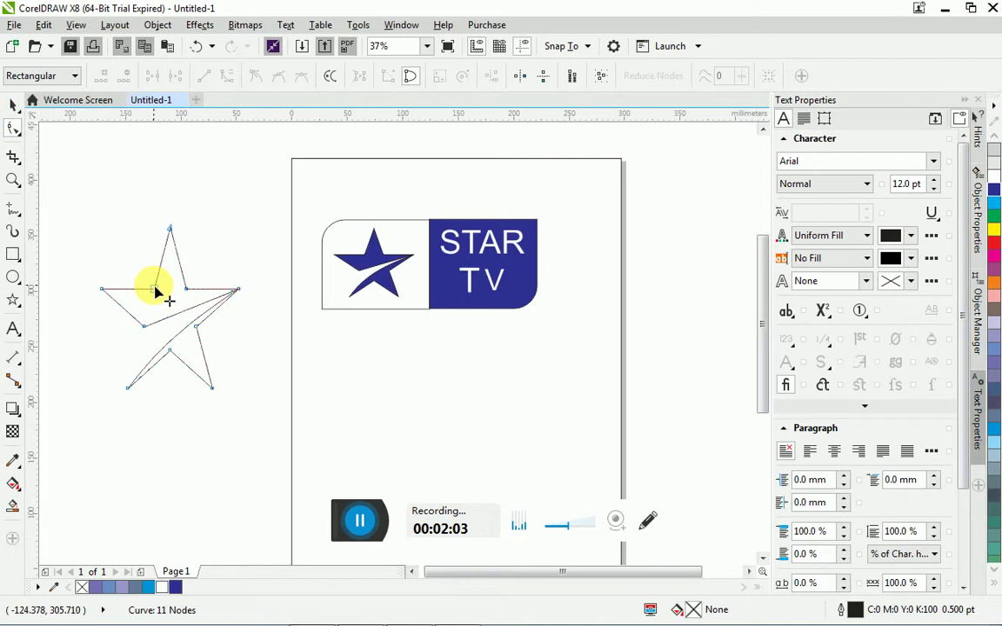
{"action": "left_click", "coordinate": [16, 111]}
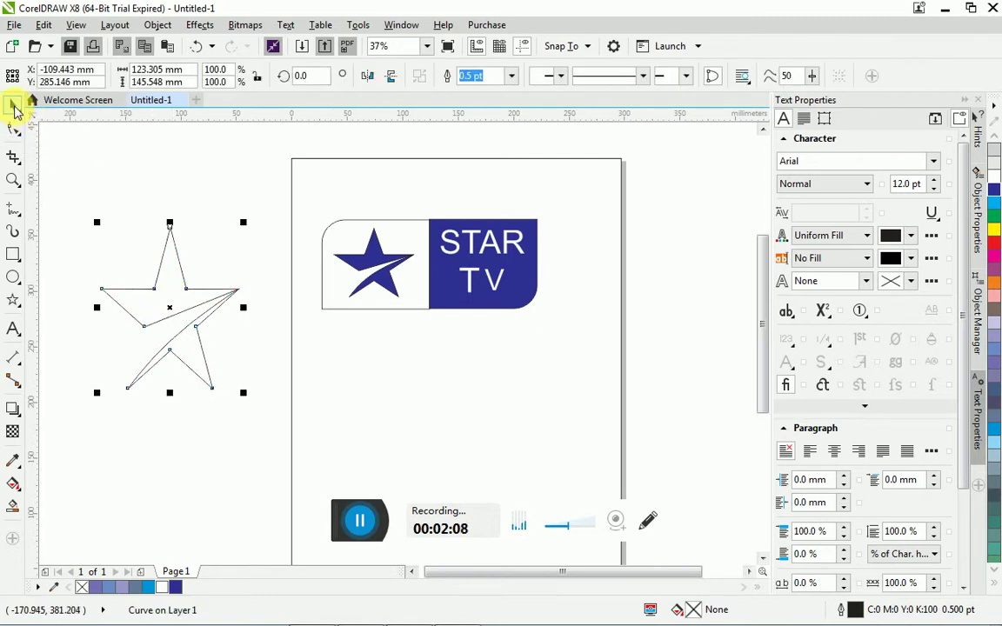
{"action": "left_click", "coordinate": [170, 301]}
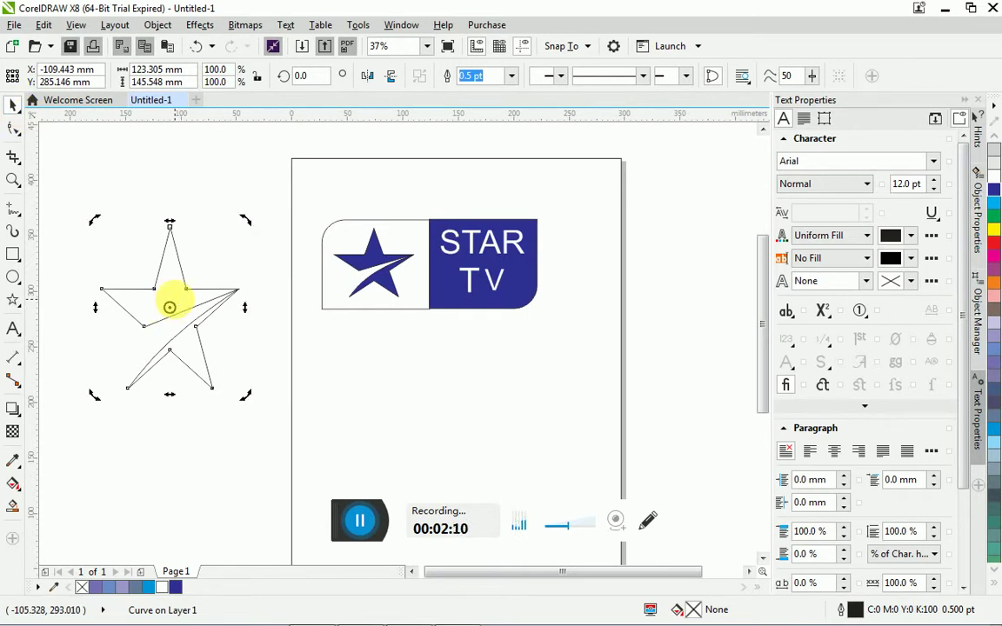
{"action": "left_click", "coordinate": [995, 193]}
{"action": "left_click", "coordinate": [479, 407]}
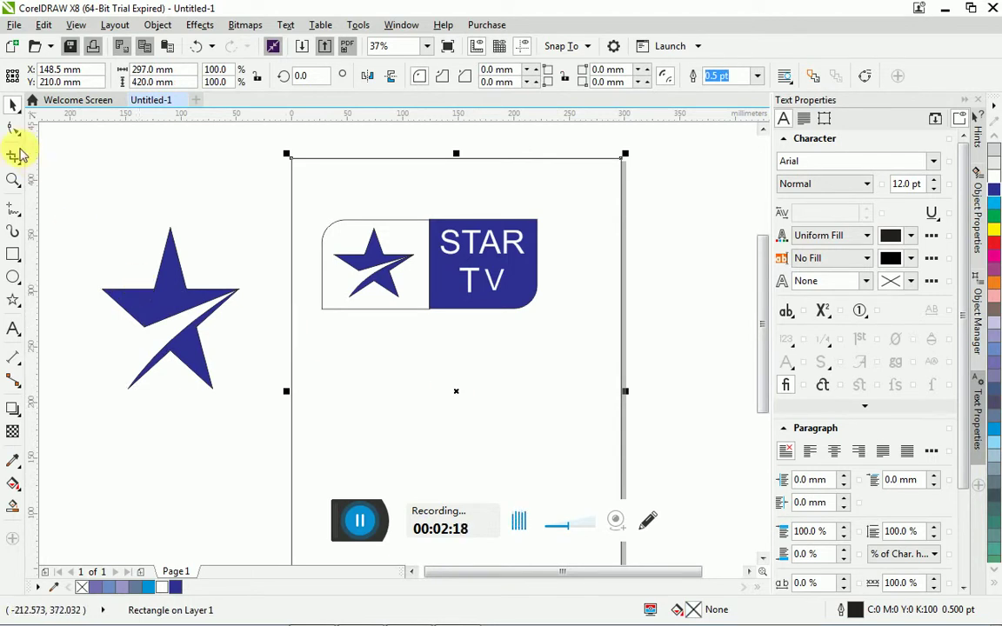
- Draw a rectangle about 128 mm wide and 107 mm high below the logo and set its top-left corner radius to 0 mm
{"action": "left_click", "coordinate": [14, 255]}
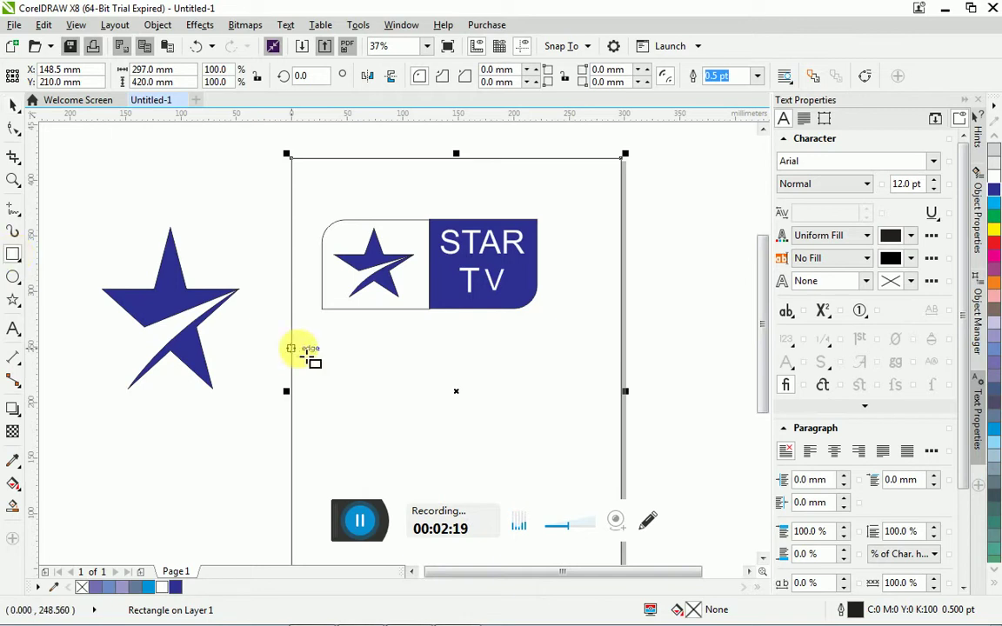
{"action": "left_click_drag", "start_coordinate": [322, 356], "coordinate": [463, 477]}
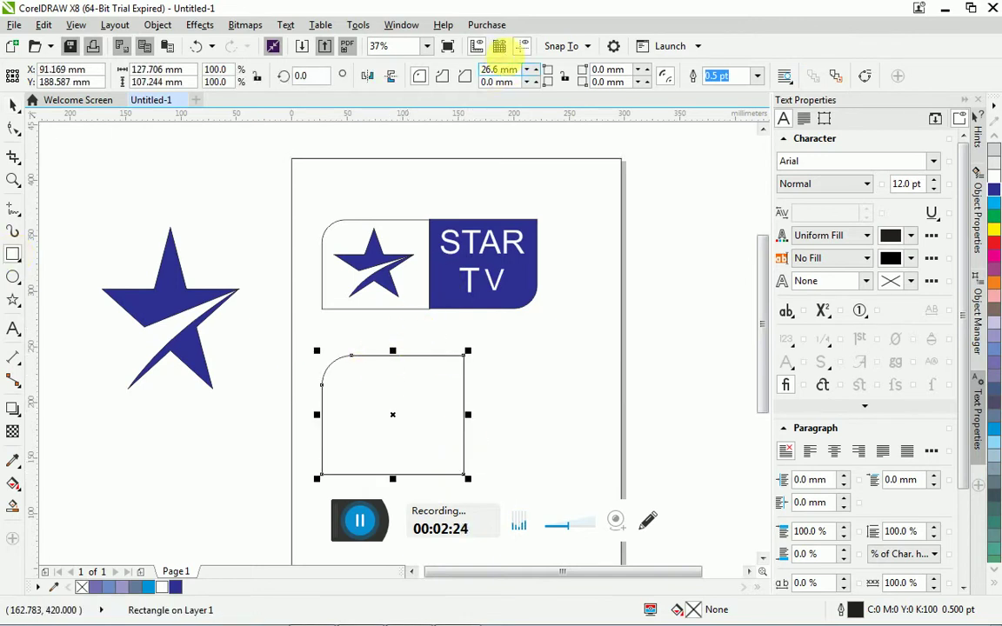
{"action": "type", "text": "0"}
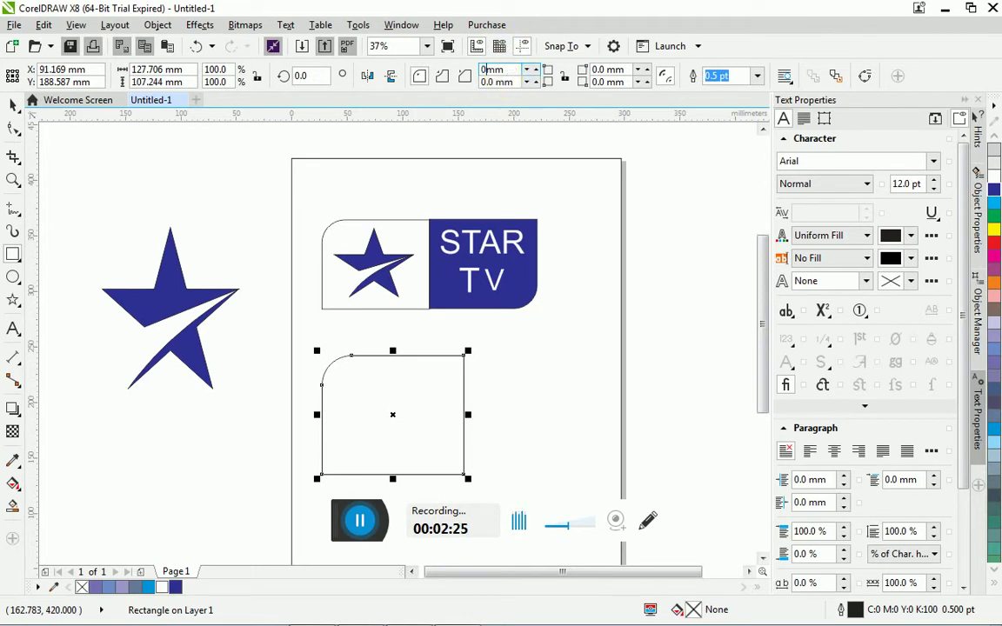
{"action": "left_click", "coordinate": [643, 237]}
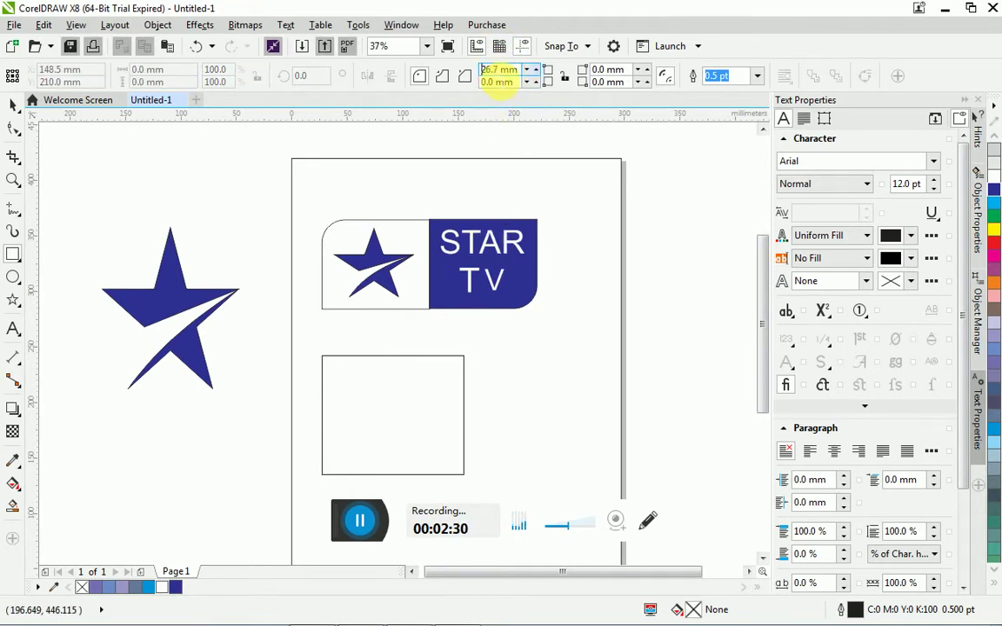
- Select the new rectangle and round only its top-left corner with a radius of 21.7 mm
{"action": "left_click", "coordinate": [14, 105]}
{"action": "left_click", "coordinate": [354, 406]}
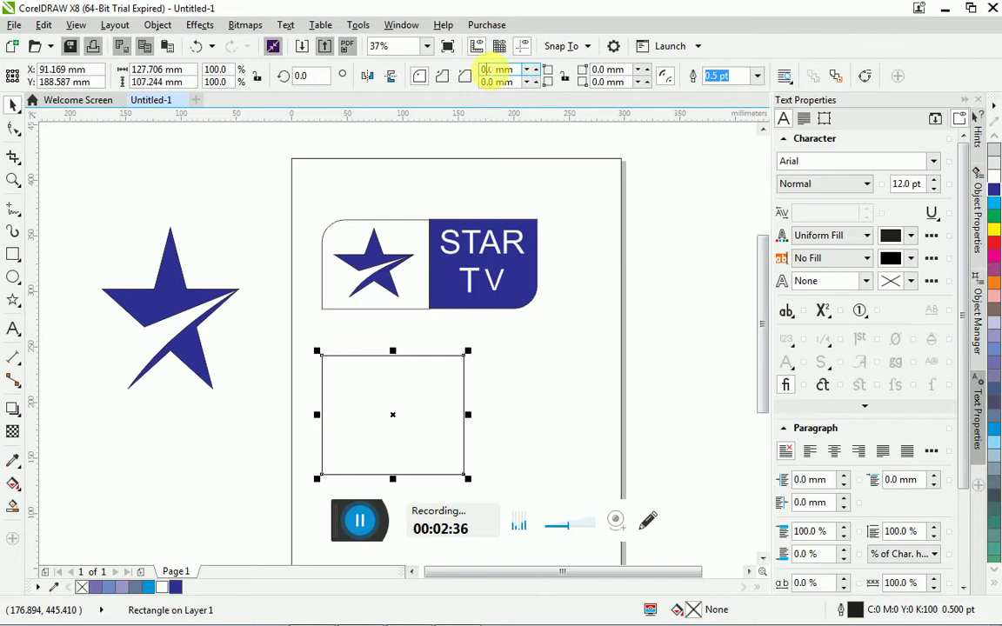
{"action": "type", "text": "0.3"}
{"action": "key", "text": "Return"}
{"action": "scroll", "coordinate": [496, 81], "scroll_direction": "up", "scroll_amount": 1}
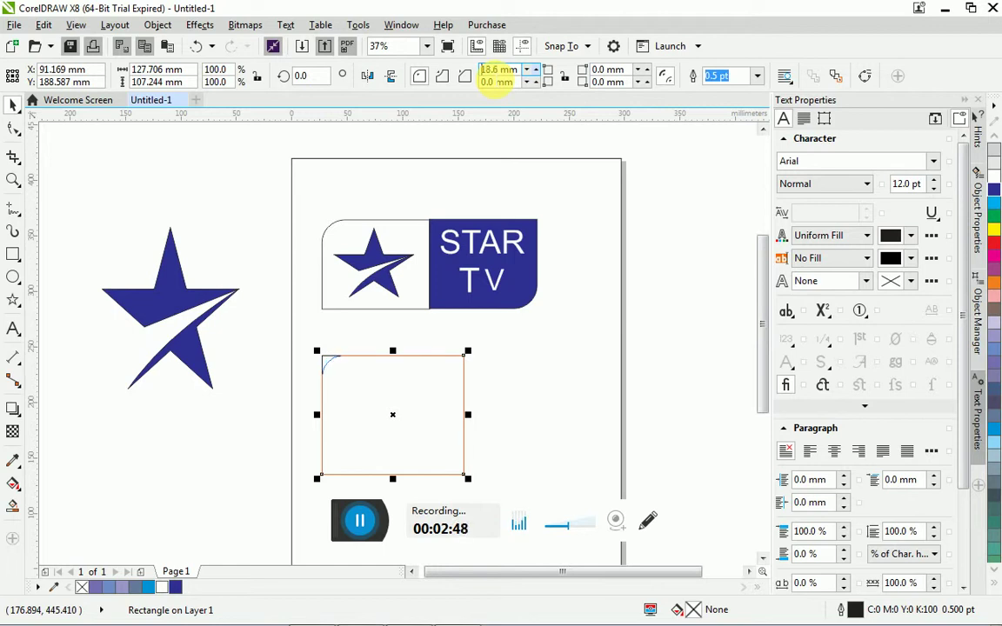
{"action": "key", "text": "Return"}
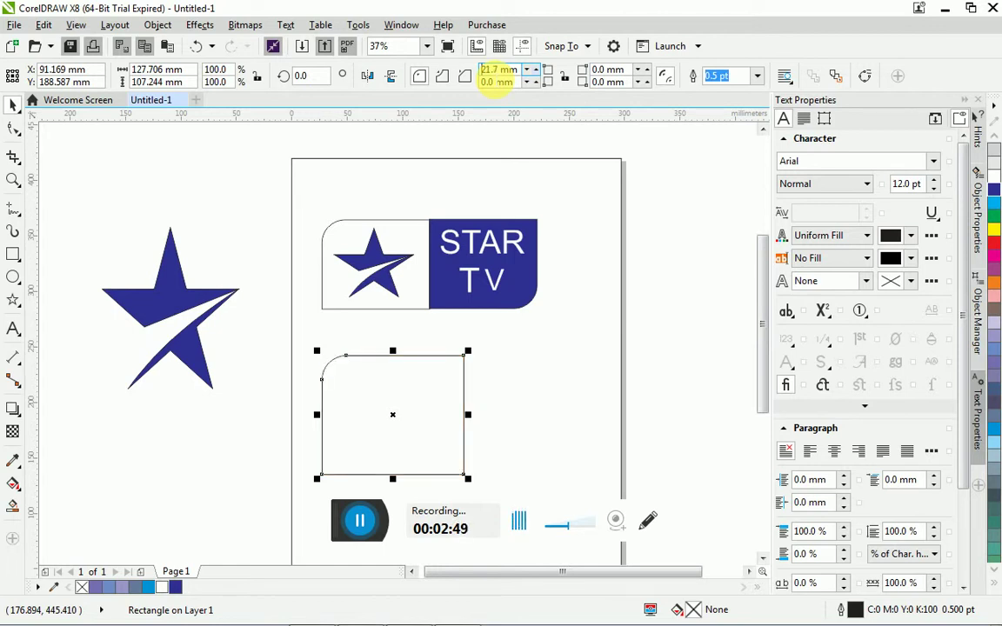
- Scale the new rounded-corner rectangle down proportionally to about 108 mm wide and 90 mm high, and deselect it
{"action": "left_click", "coordinate": [552, 461]}
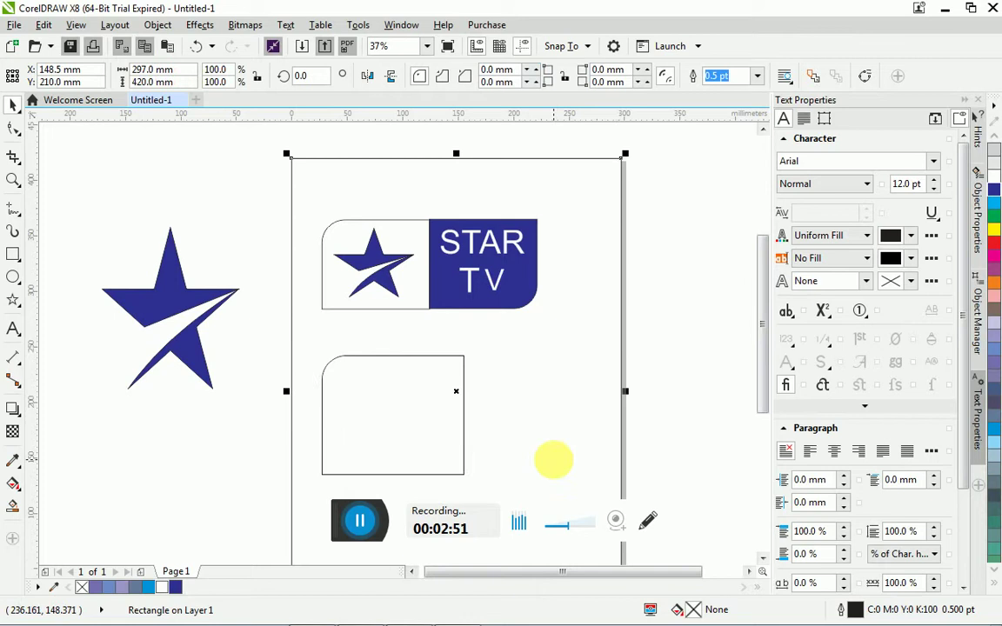
{"action": "left_click", "coordinate": [450, 448]}
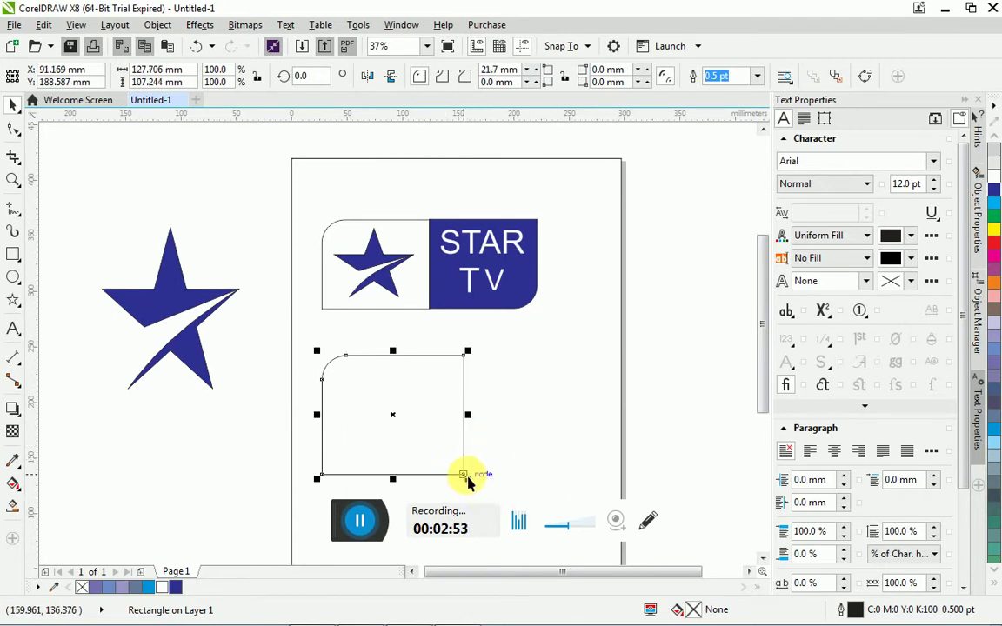
{"action": "left_click_drag", "start_coordinate": [467, 479], "coordinate": [457, 461]}
{"action": "left_click", "coordinate": [516, 447]}
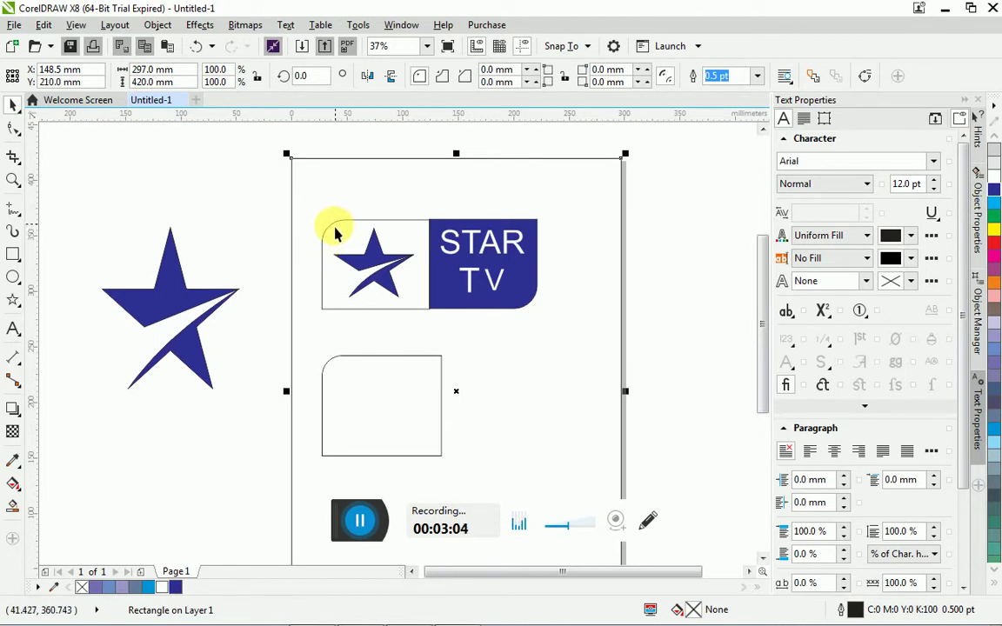
{"action": "left_click", "coordinate": [335, 231]}
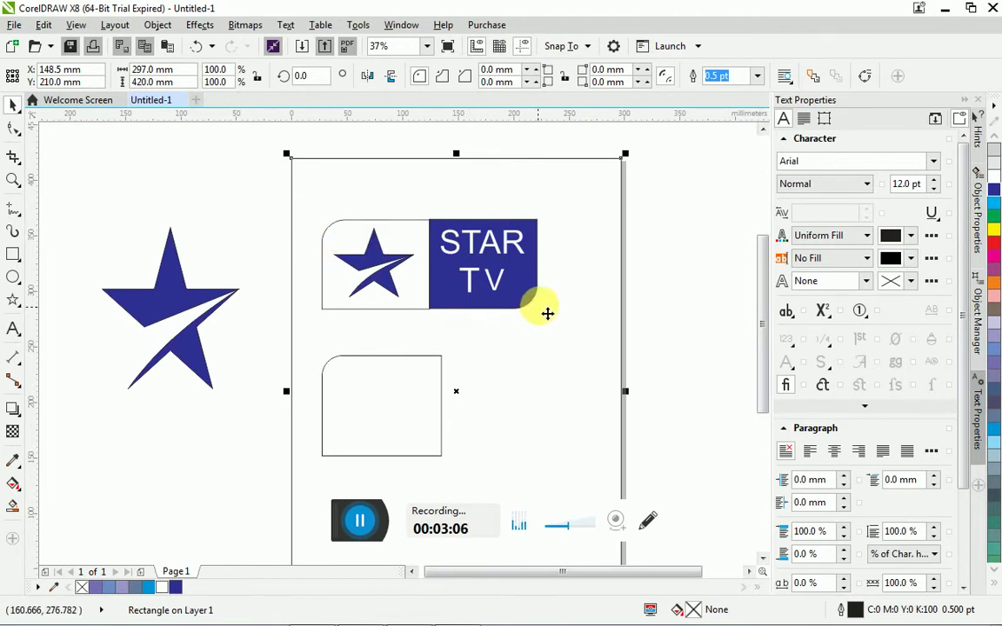
{"action": "left_click_drag", "start_coordinate": [547, 305], "coordinate": [527, 320]}
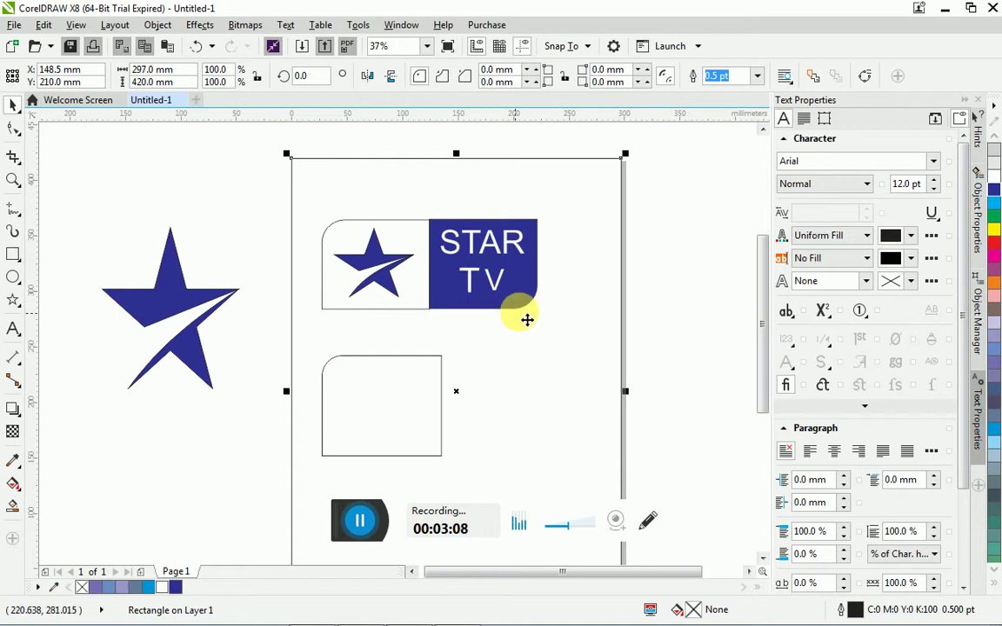
{"action": "left_click", "coordinate": [416, 419]}
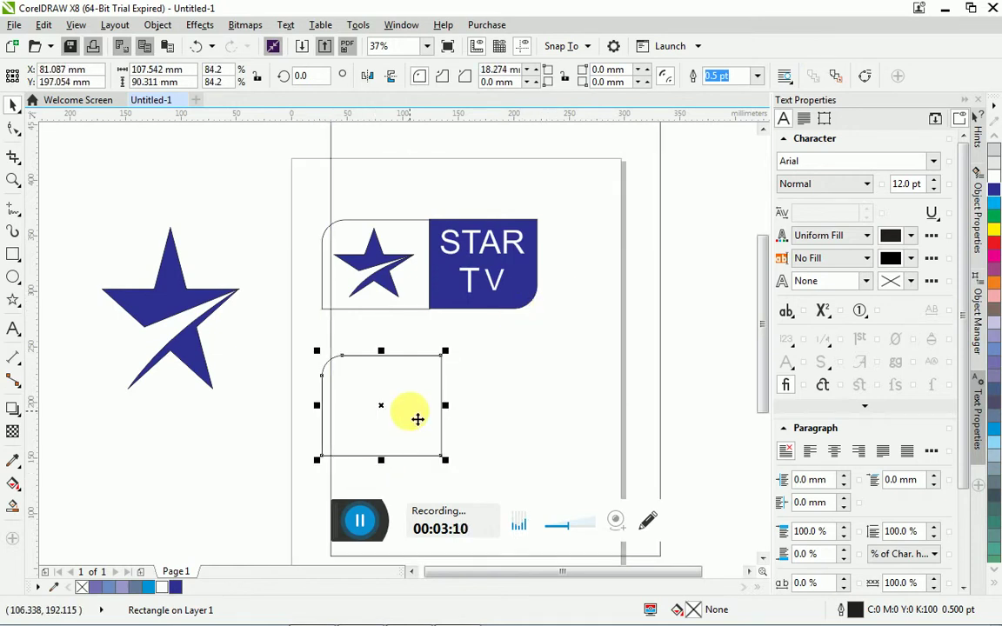
{"action": "key", "text": "ctrl+z"}
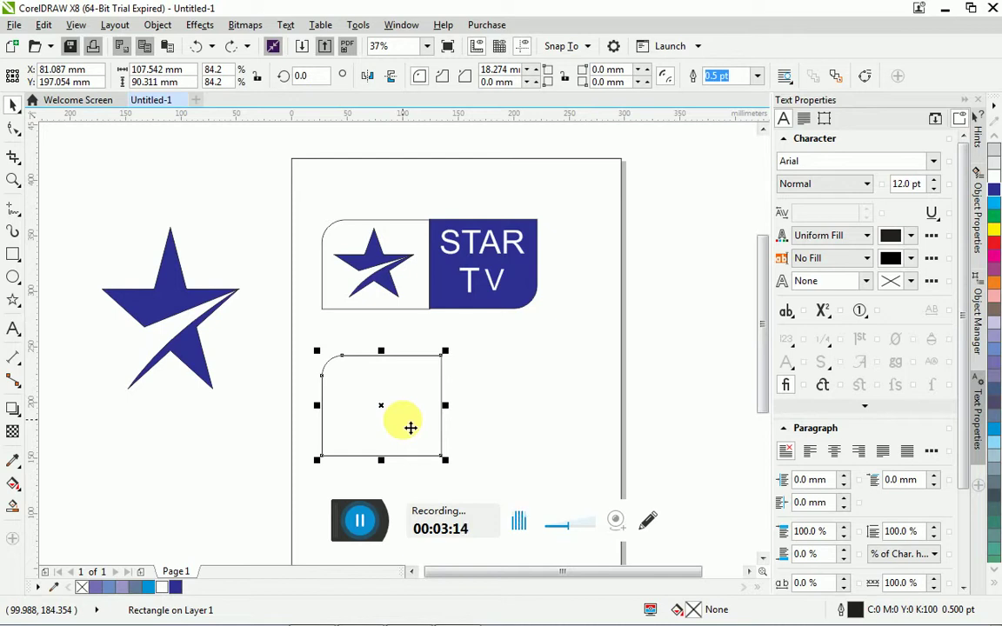
- Duplicate the rounded-corner rectangle and place the copy directly against the original's right edge
{"action": "key", "text": "ctrl+d"}
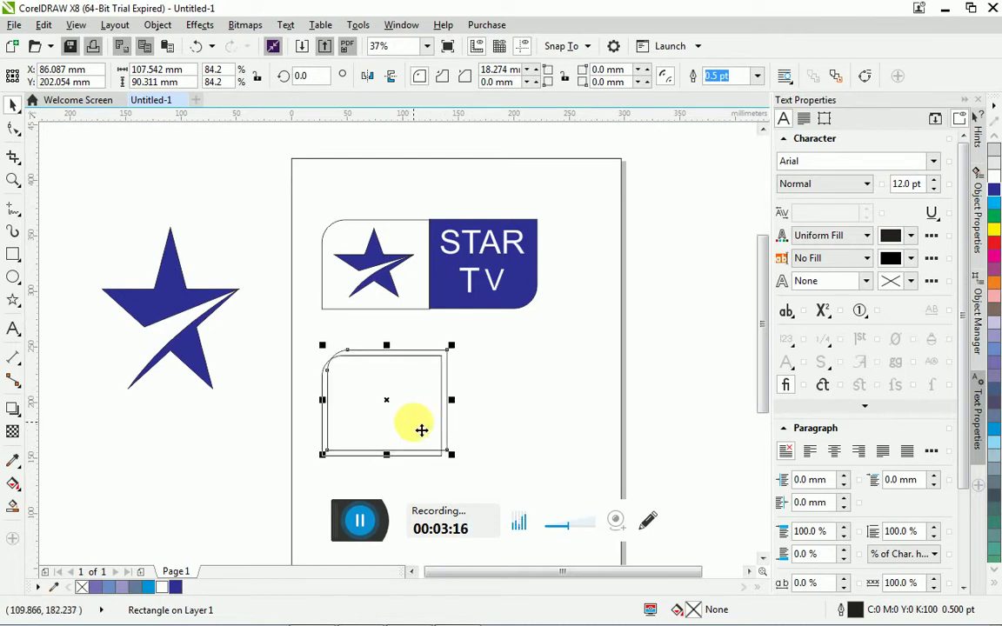
{"action": "left_click_drag", "start_coordinate": [421, 430], "coordinate": [536, 432]}
{"action": "left_click", "coordinate": [594, 440]}
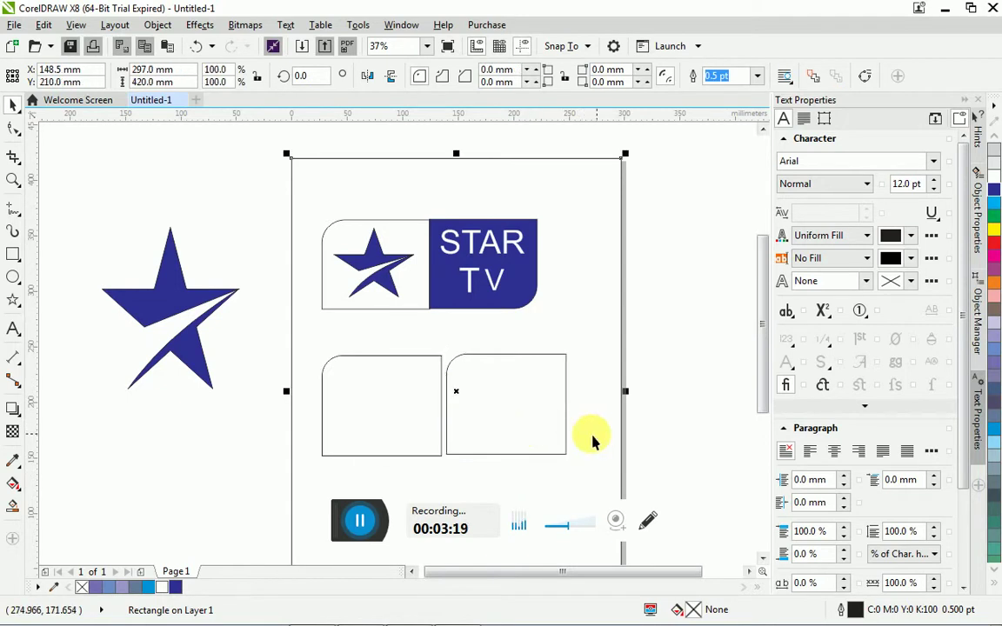
{"action": "left_click", "coordinate": [547, 432]}
{"action": "left_click_drag", "start_coordinate": [546, 433], "coordinate": [532, 426]}
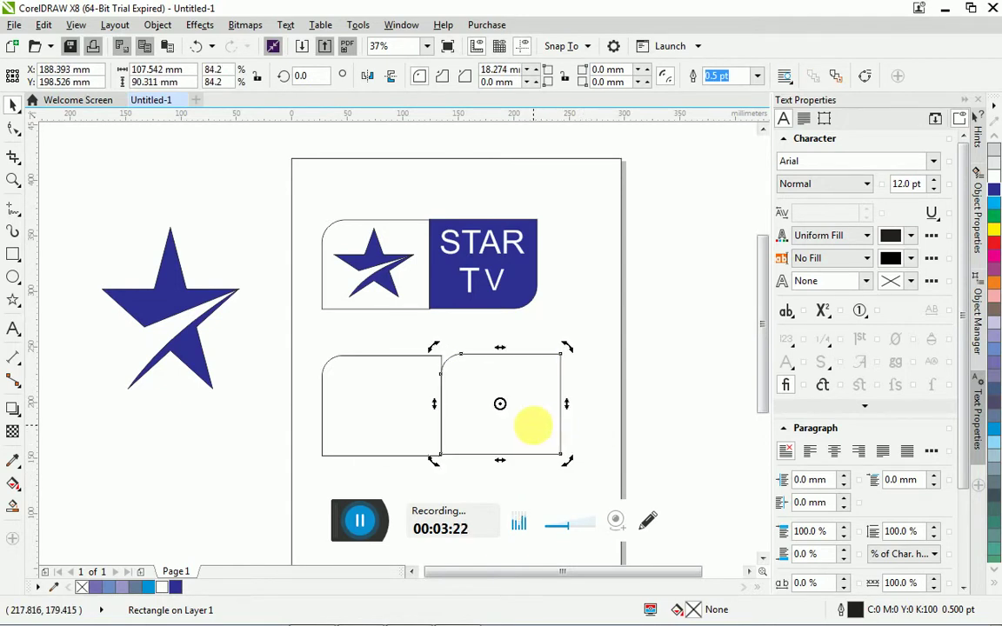
{"action": "left_click", "coordinate": [600, 430]}
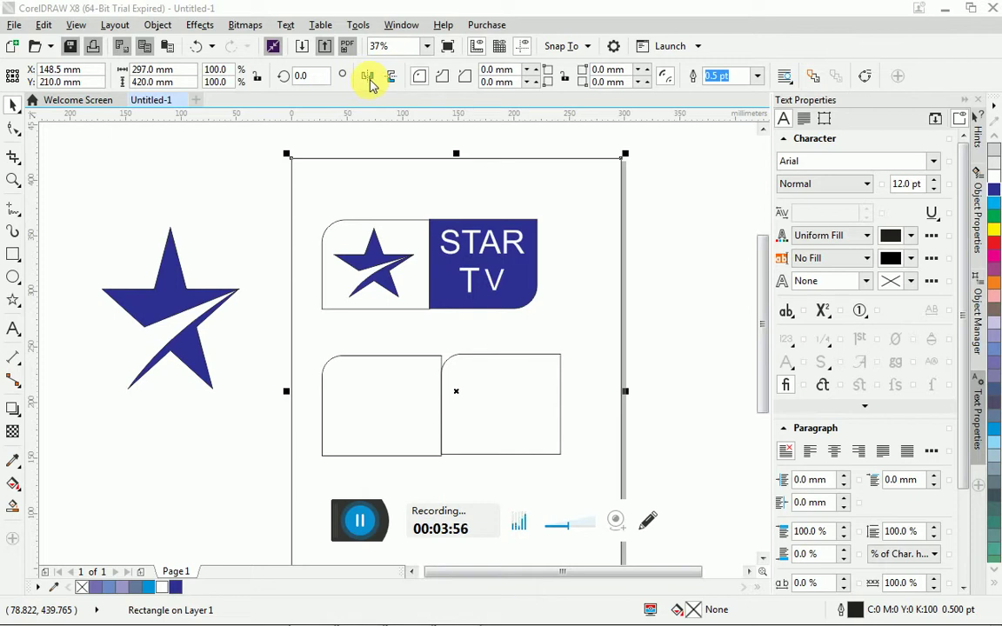
- Mirror the copied rectangle vertically and horizontally so its rounded corner sits at the lower right
{"action": "left_click", "coordinate": [532, 399]}
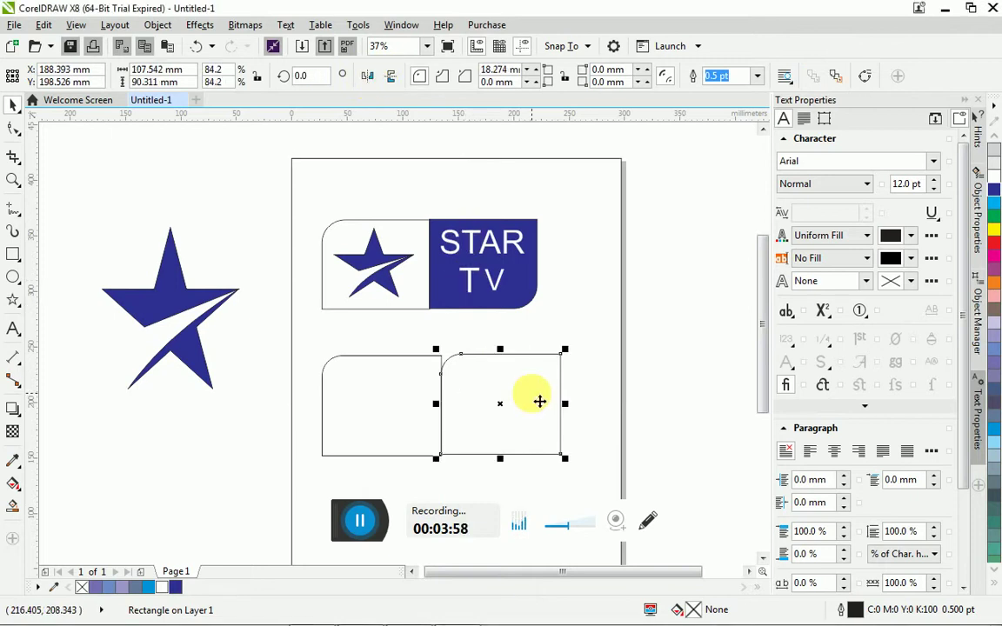
{"action": "left_click", "coordinate": [391, 77]}
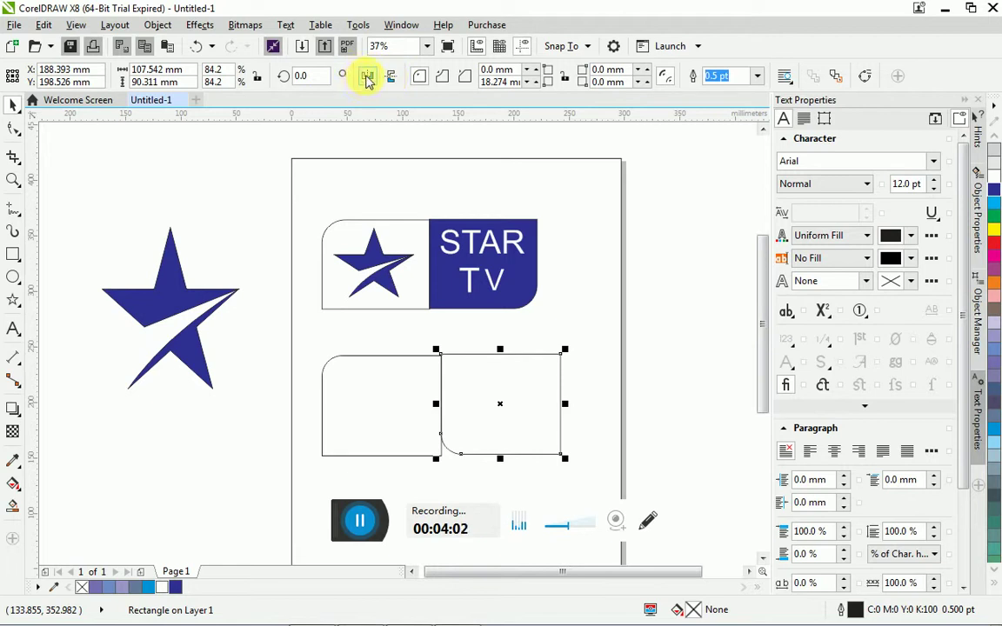
{"action": "left_click", "coordinate": [367, 77]}
{"action": "left_click", "coordinate": [582, 407]}
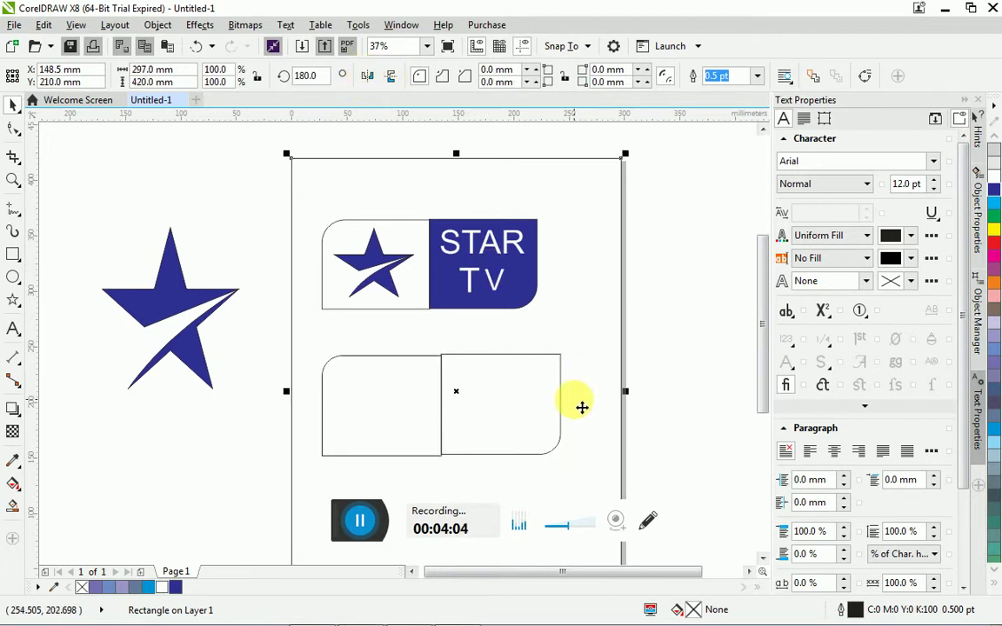
- Fill the mirrored rectangle with Blue (C100 M100 Y0 K0) and deselect it
{"action": "left_click", "coordinate": [558, 426]}
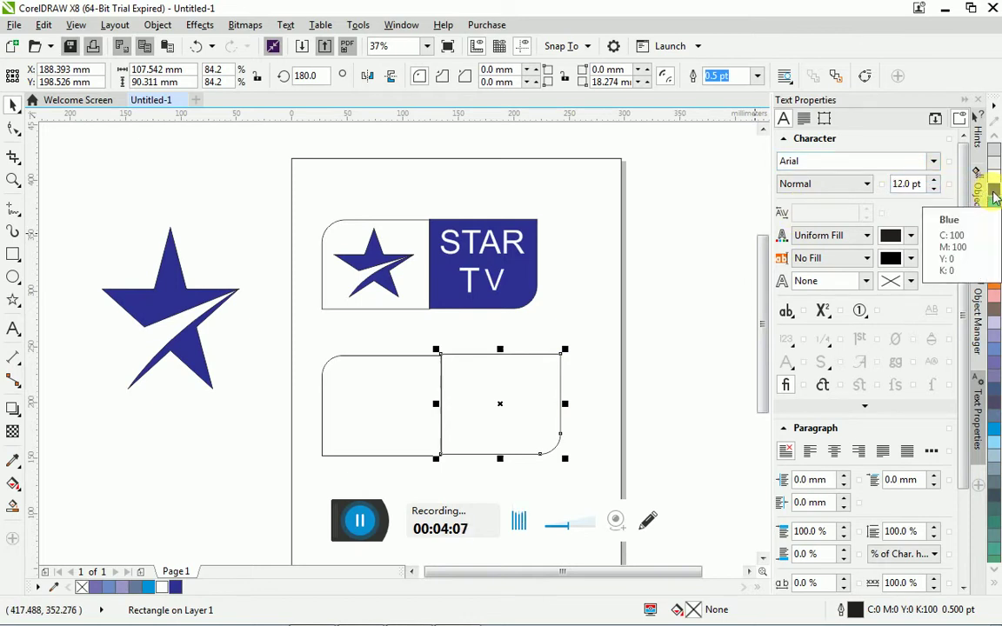
{"action": "left_click", "coordinate": [994, 189]}
{"action": "left_click_drag", "start_coordinate": [540, 442], "coordinate": [540, 436]}
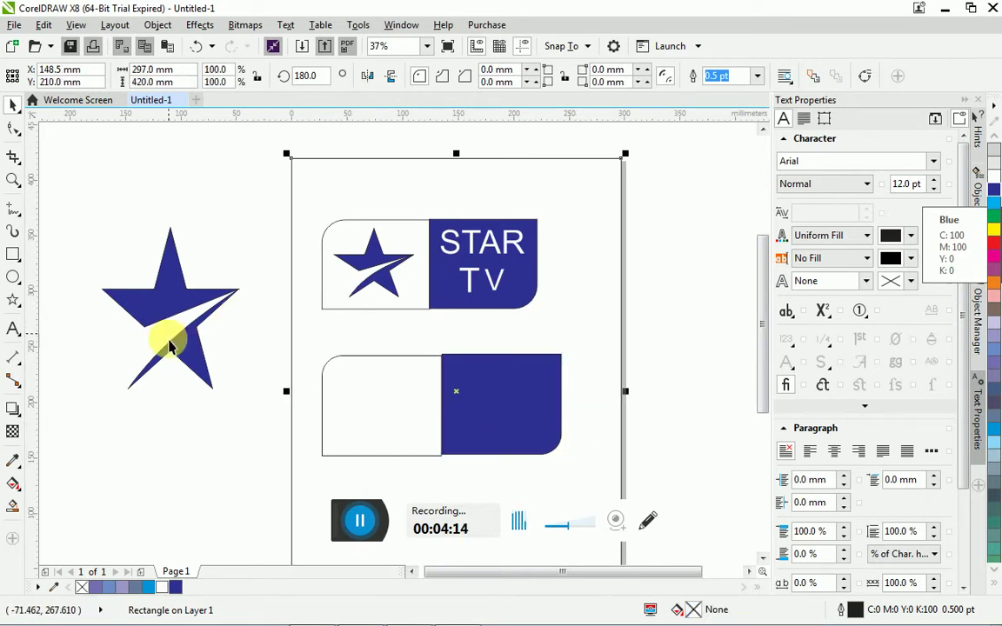
- Scale the reshaped star down to about 91 mm wide and 107 mm high and move it onto the unfilled panel
{"action": "left_click", "coordinate": [185, 363]}
{"action": "left_click", "coordinate": [185, 356]}
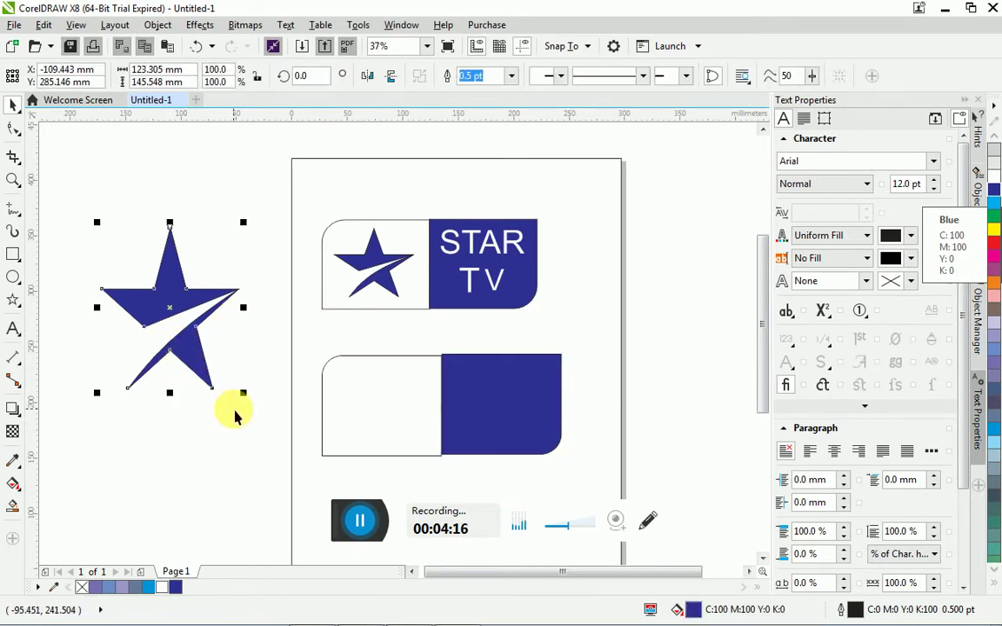
{"action": "left_click_drag", "start_coordinate": [244, 393], "coordinate": [206, 351]}
{"action": "left_click_drag", "start_coordinate": [161, 296], "coordinate": [388, 406]}
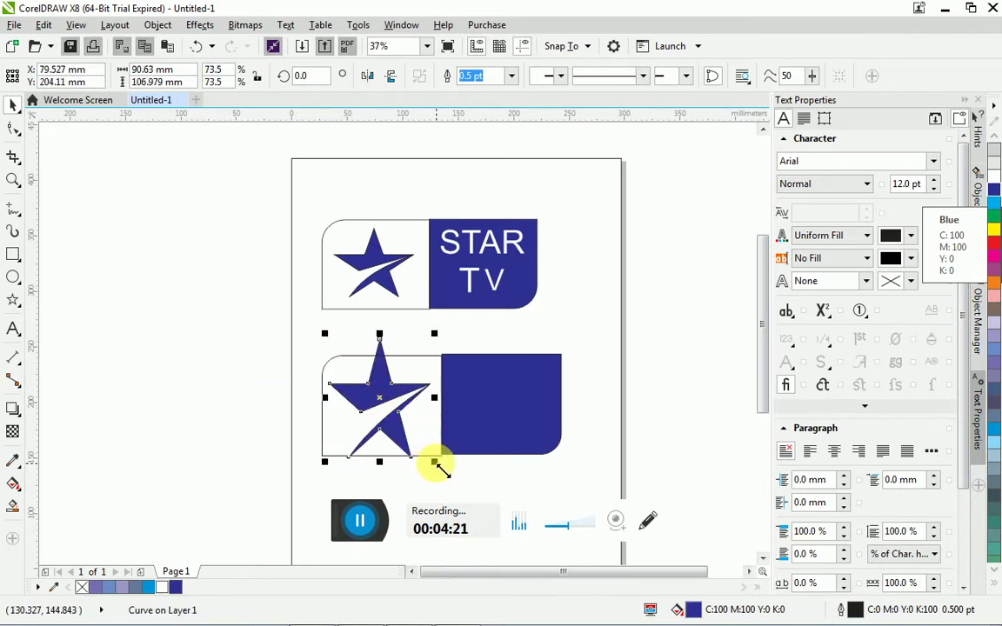
- Reduce the star on the unfilled panel proportionally to about 77 mm wide and 91 mm high
{"action": "left_click_drag", "start_coordinate": [439, 467], "coordinate": [380, 402]}
{"action": "left_click", "coordinate": [394, 418]}
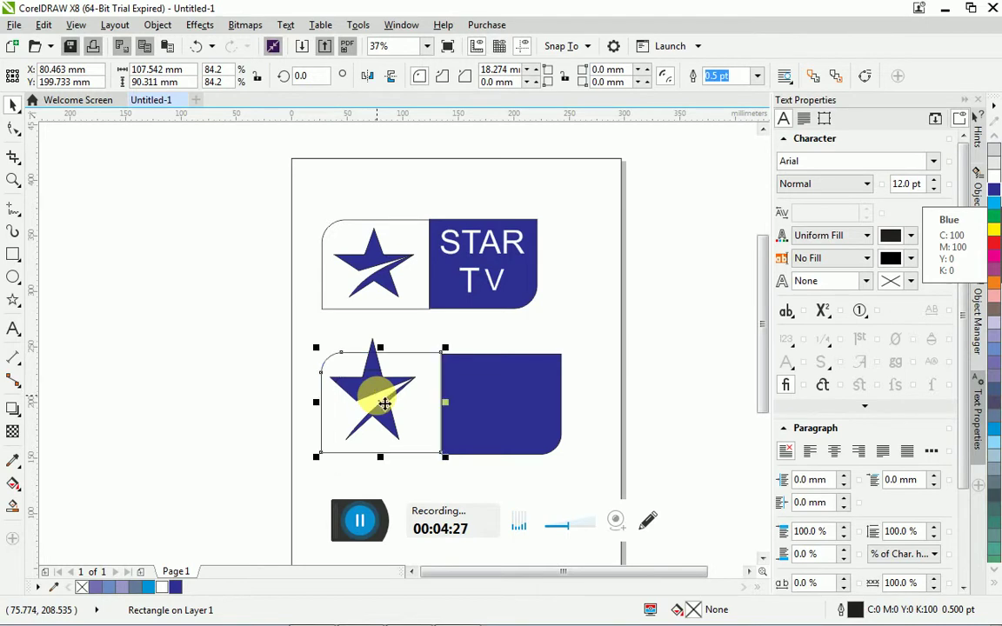
{"action": "left_click", "coordinate": [358, 520]}
{"action": "left_click", "coordinate": [318, 520]}
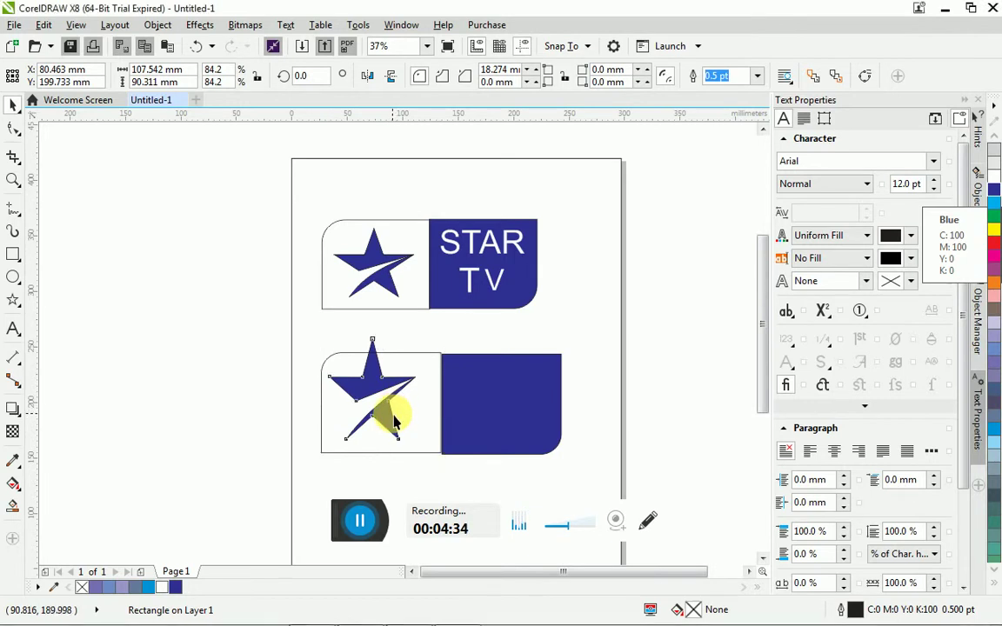
- Shrink the star further to about 58 mm wide and 68 mm high and move it toward the unfilled panel's centre
{"action": "left_click", "coordinate": [393, 416]}
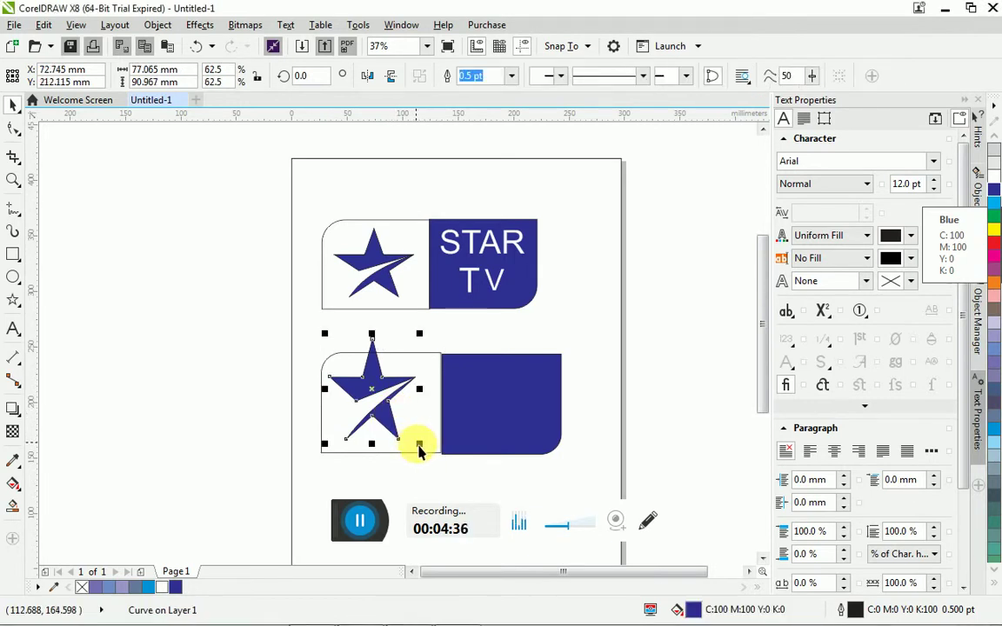
{"action": "left_click_drag", "start_coordinate": [424, 450], "coordinate": [402, 424]}
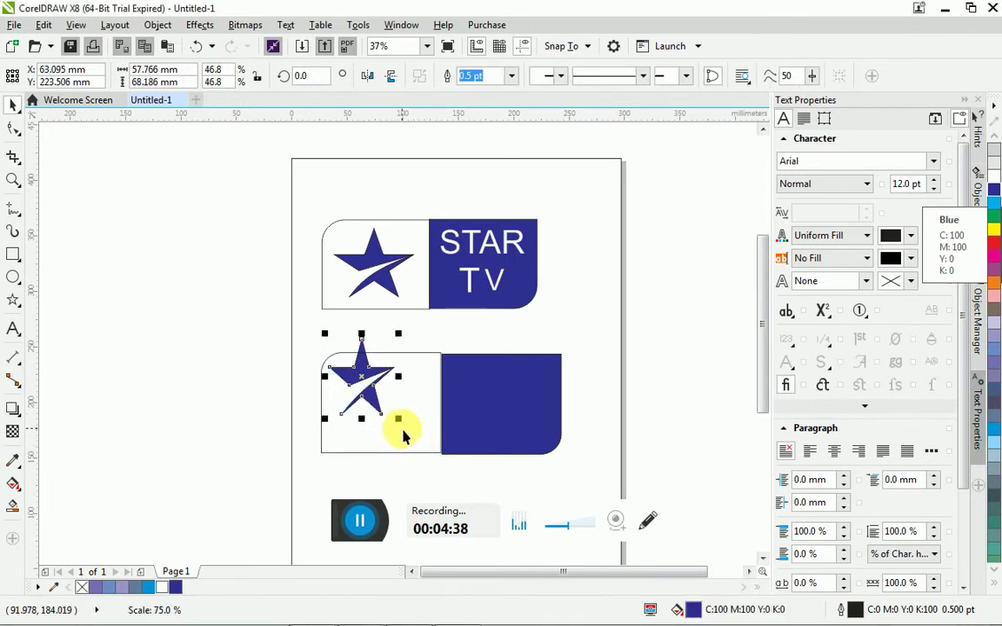
{"action": "left_click_drag", "start_coordinate": [369, 384], "coordinate": [384, 407]}
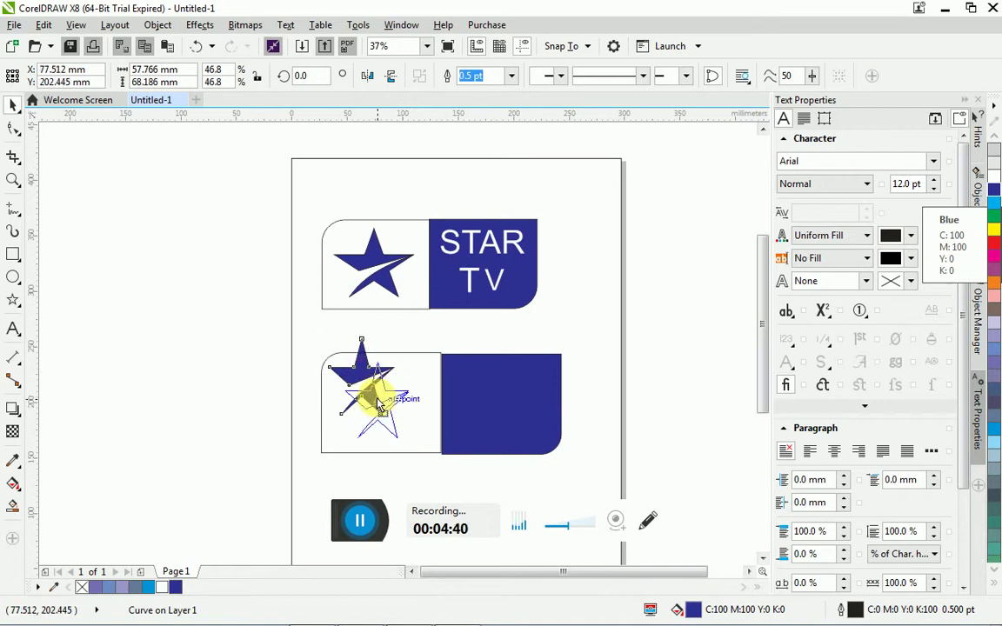
{"action": "left_click_drag", "start_coordinate": [420, 447], "coordinate": [425, 451]}
{"action": "left_click", "coordinate": [432, 453]}
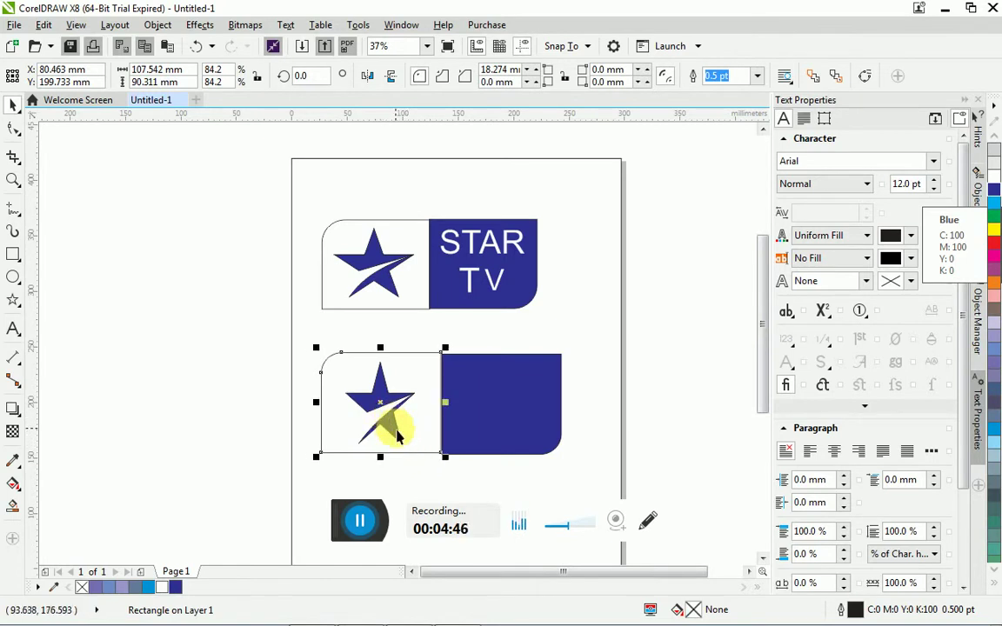
- Enlarge the star to about 70 mm wide and 83 mm high, centre it in the unfilled panel and deselect it
{"action": "left_click", "coordinate": [395, 434]}
{"action": "left_click_drag", "start_coordinate": [419, 449], "coordinate": [451, 459]}
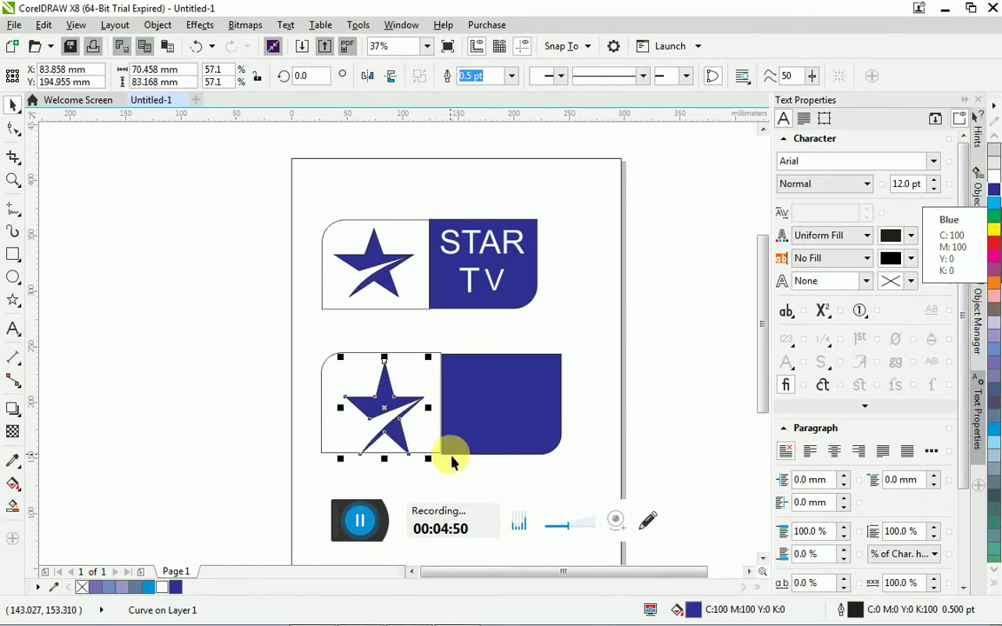
{"action": "left_click_drag", "start_coordinate": [391, 418], "coordinate": [380, 402]}
{"action": "left_click", "coordinate": [484, 470]}
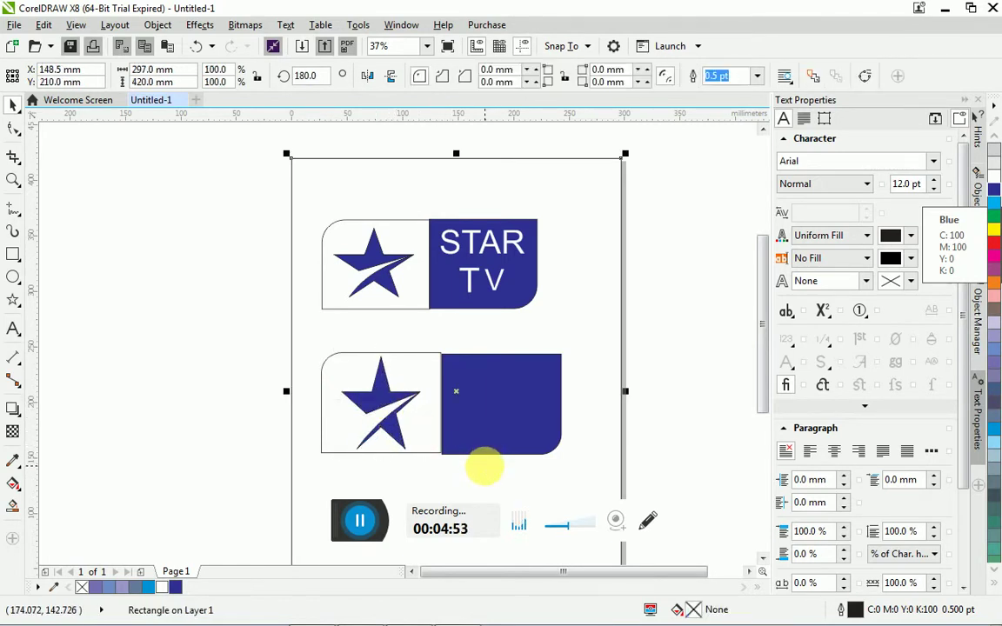
{"action": "left_click", "coordinate": [230, 400]}
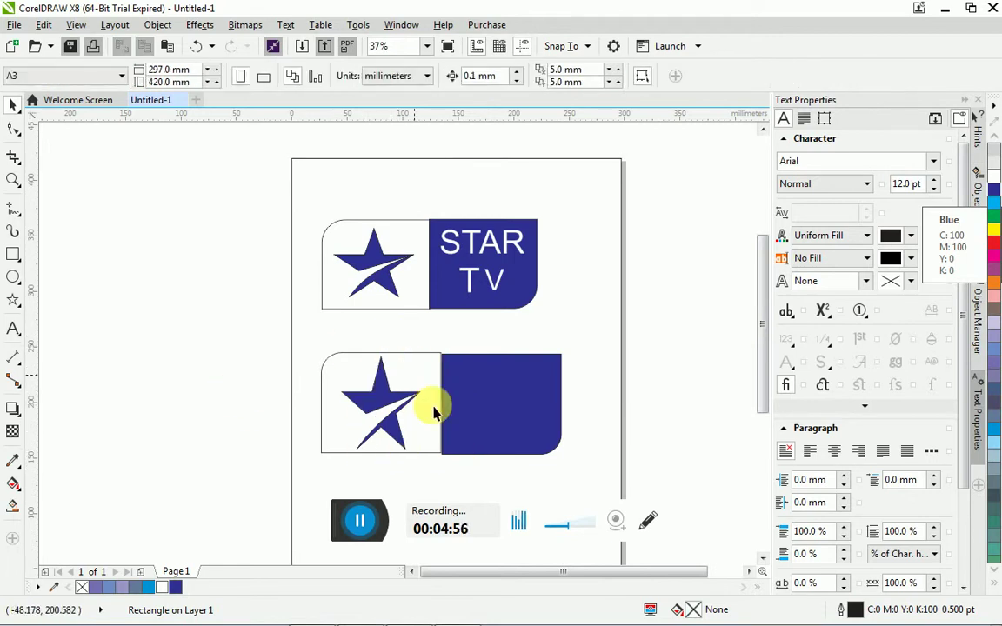
- Add the artistic text "STAR" in 24 pt Arial on the empty area left of the page
{"action": "left_click", "coordinate": [13, 328]}
{"action": "left_click", "coordinate": [134, 352]}
{"action": "type", "text": "S"}
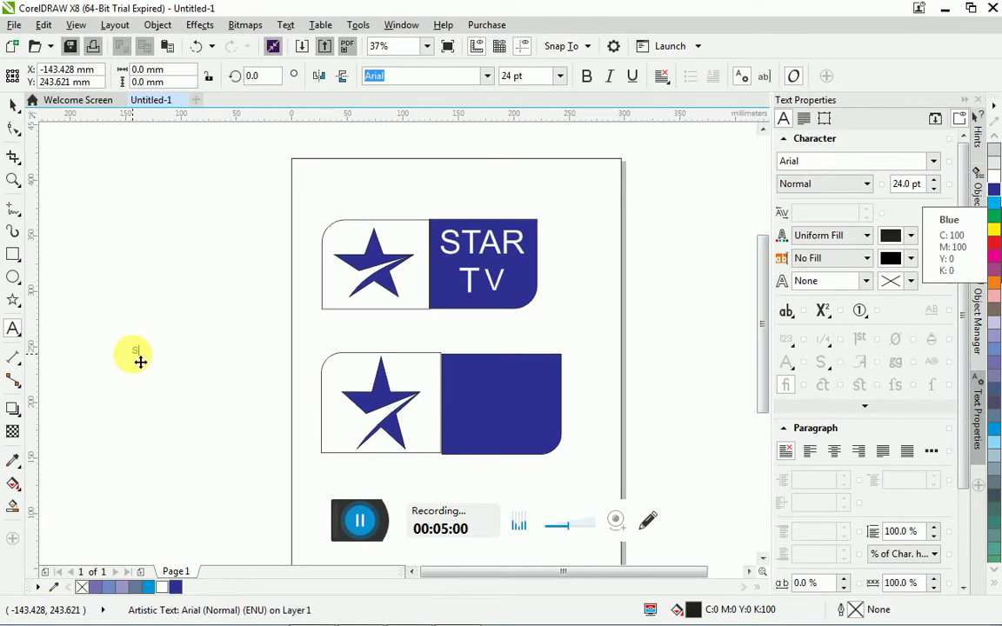
{"action": "key", "text": "Escape"}
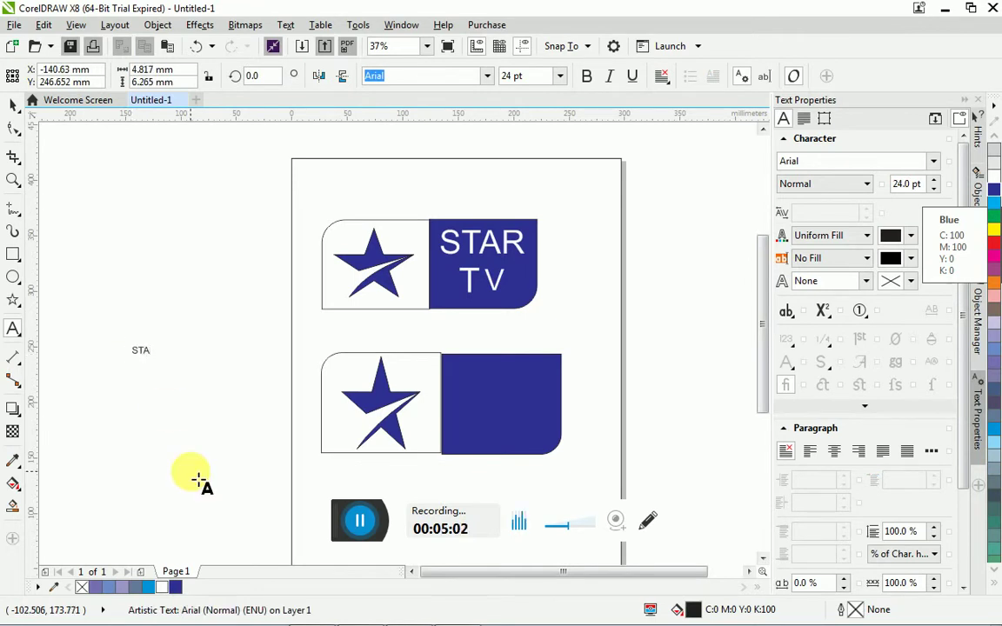
{"action": "key", "text": "Escape"}
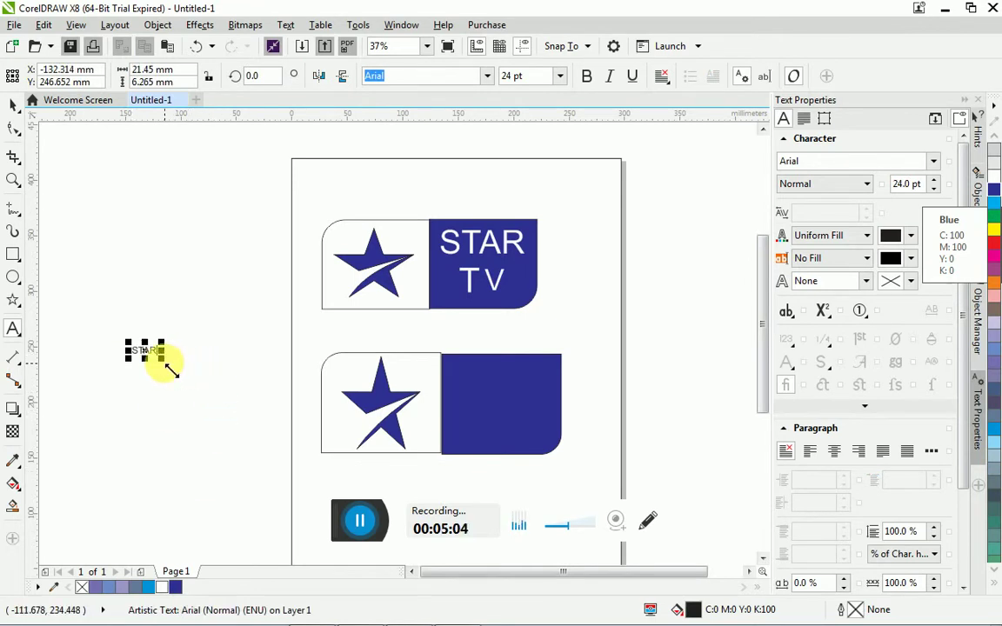
- Enlarge the new "STAR" text proportionally to about 71 mm wide and 21 mm high, and keep it selected
{"action": "left_click_drag", "start_coordinate": [178, 370], "coordinate": [215, 393]}
{"action": "left_click", "coordinate": [223, 396]}
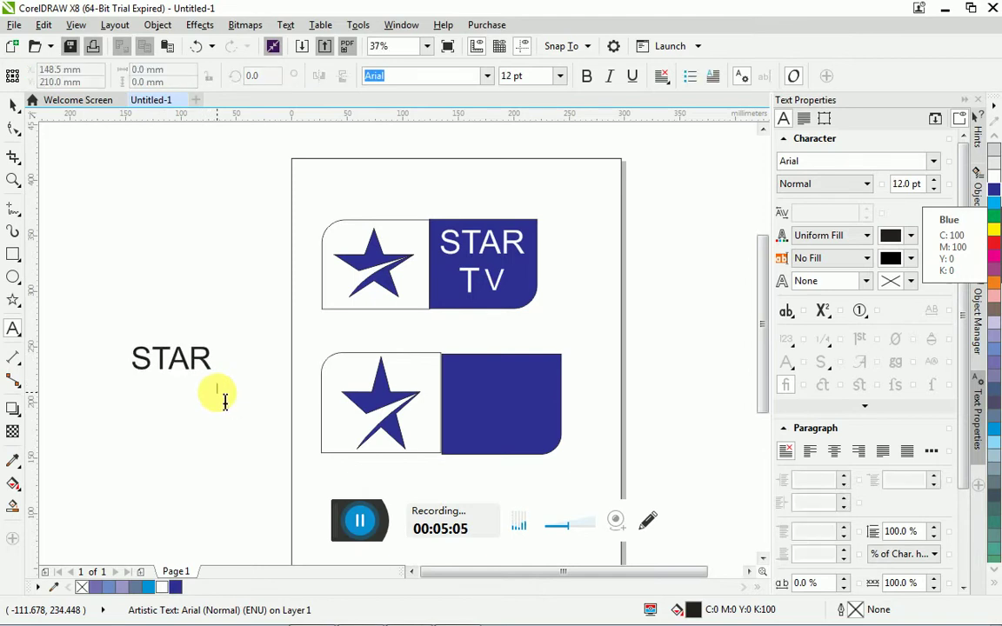
{"action": "left_click", "coordinate": [189, 364]}
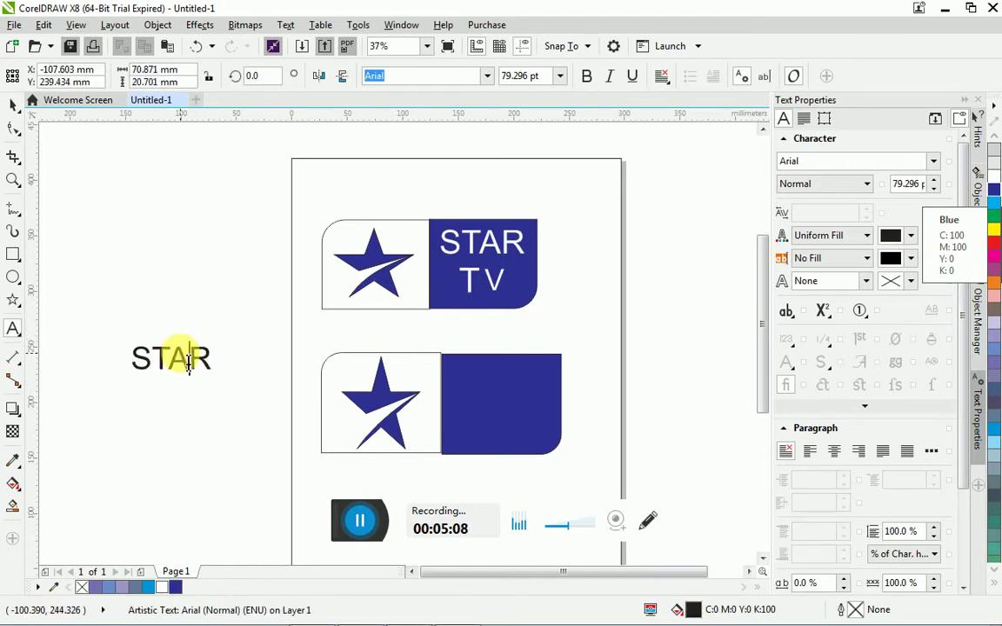
{"action": "left_click", "coordinate": [19, 106]}
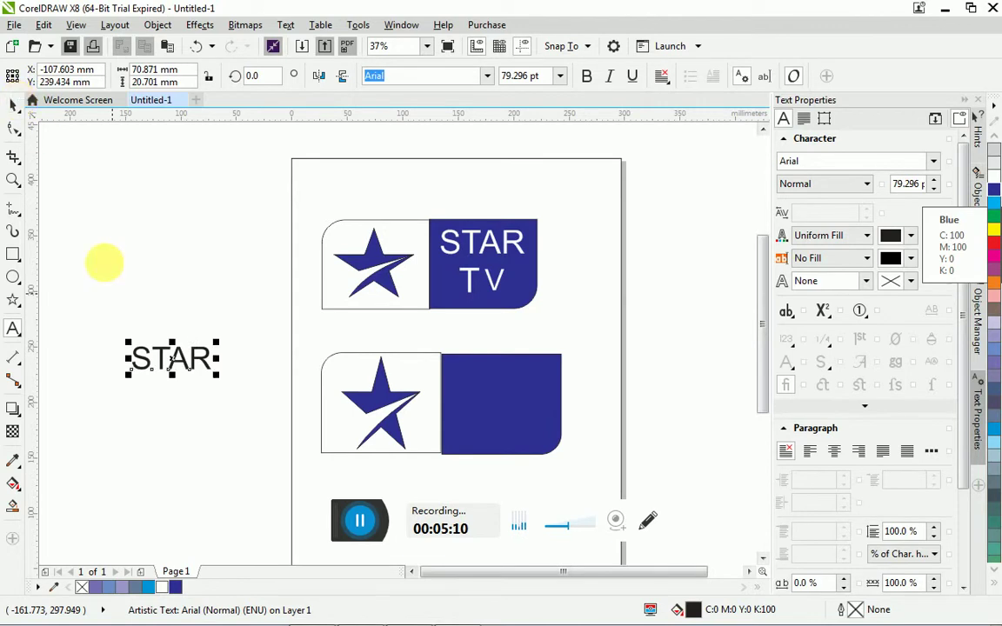
- Colour the new "STAR" text white and move it onto the upper part of the lower blue panel
{"action": "left_click", "coordinate": [997, 181]}
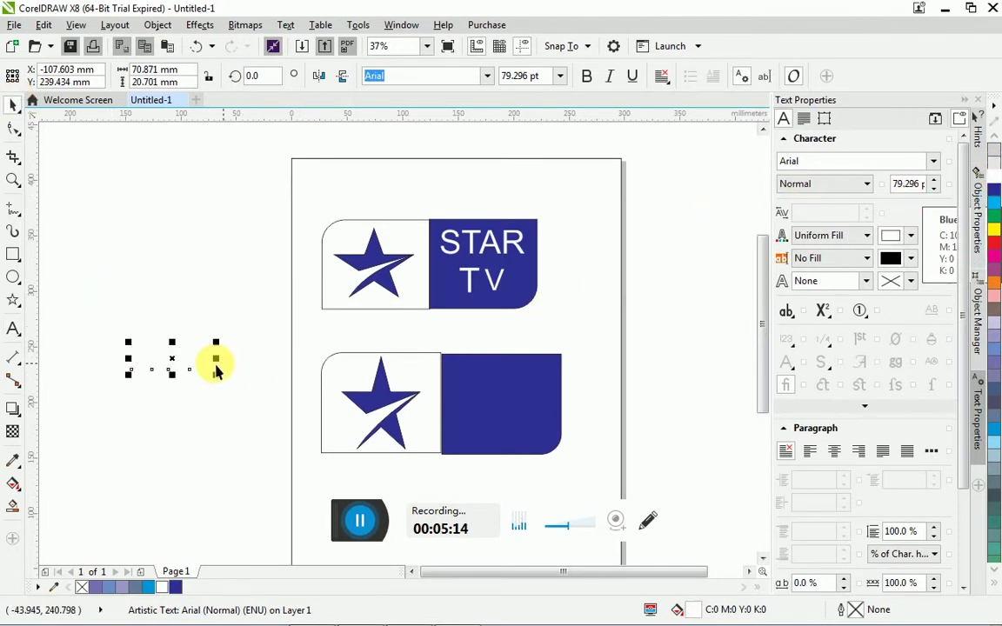
{"action": "left_click_drag", "start_coordinate": [174, 357], "coordinate": [501, 386]}
{"action": "left_click", "coordinate": [605, 329]}
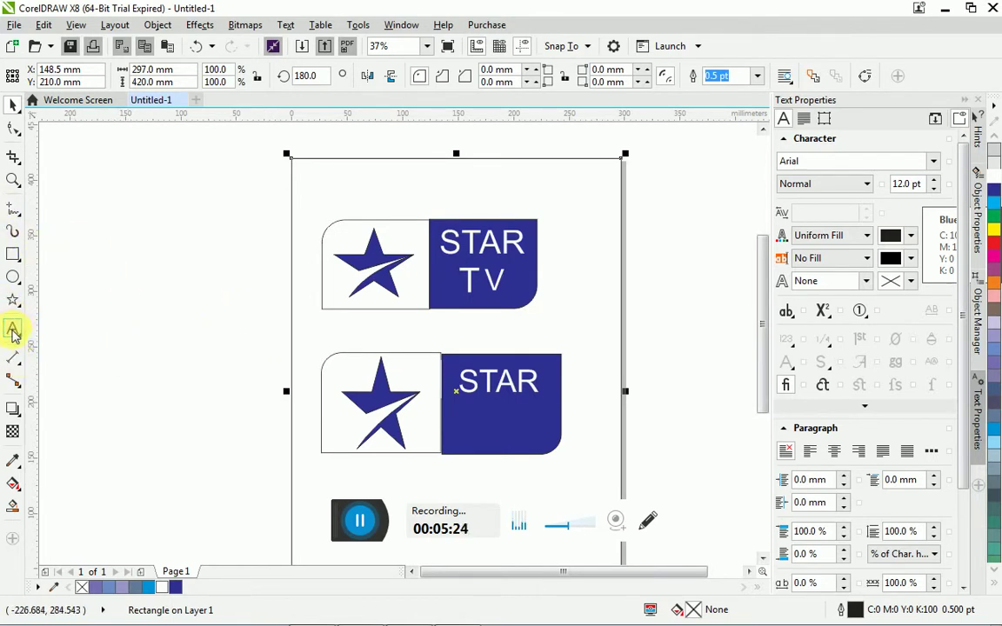
- Add the Arial artistic text "T" on the empty area left of the page and enlarge it to about 19 mm wide and 24 mm high
{"action": "left_click", "coordinate": [13, 330]}
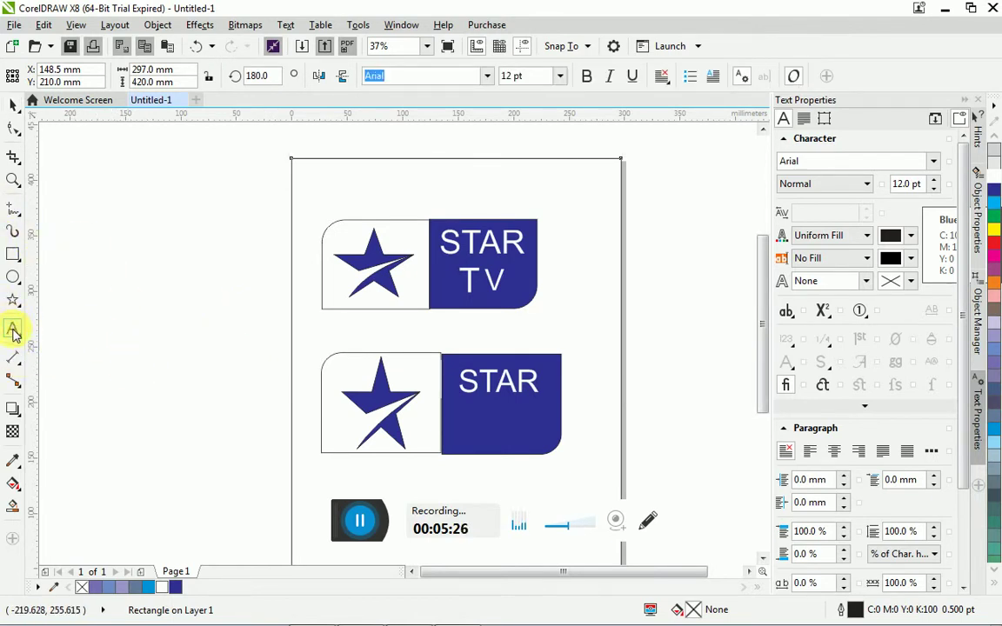
{"action": "left_click", "coordinate": [168, 388]}
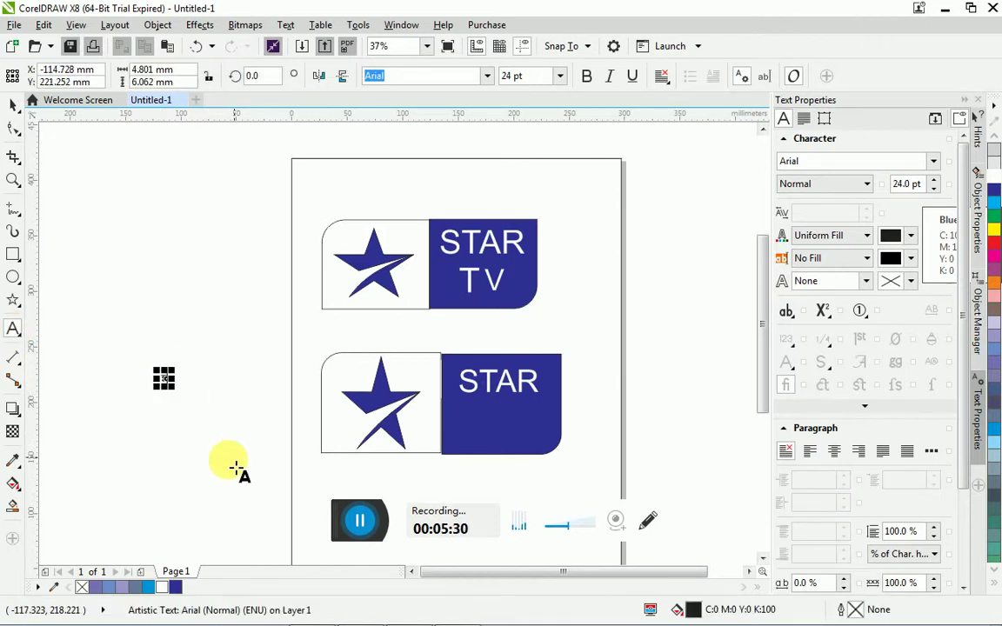
{"action": "type", "text": "T"}
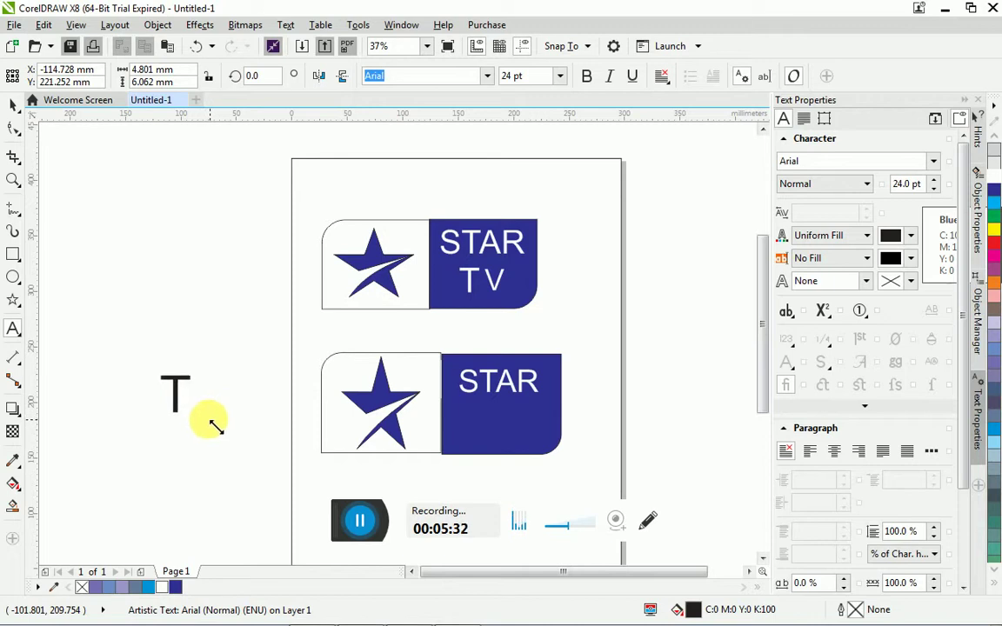
{"action": "left_click_drag", "start_coordinate": [215, 425], "coordinate": [199, 412]}
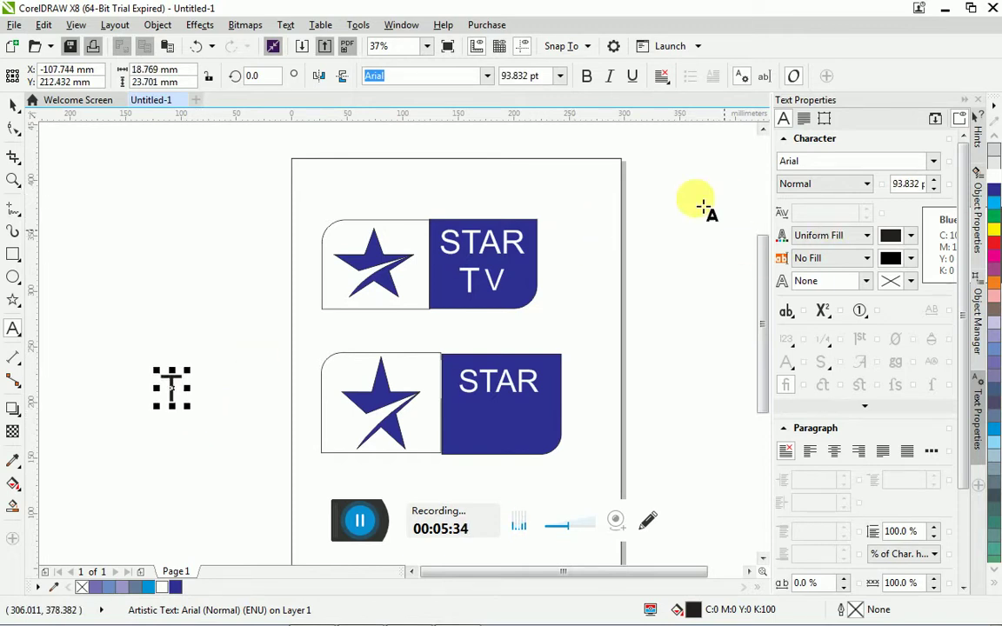
- Colour the new "T" white, move it below "STAR" on the lower blue panel and deselect it
{"action": "left_click", "coordinate": [993, 178]}
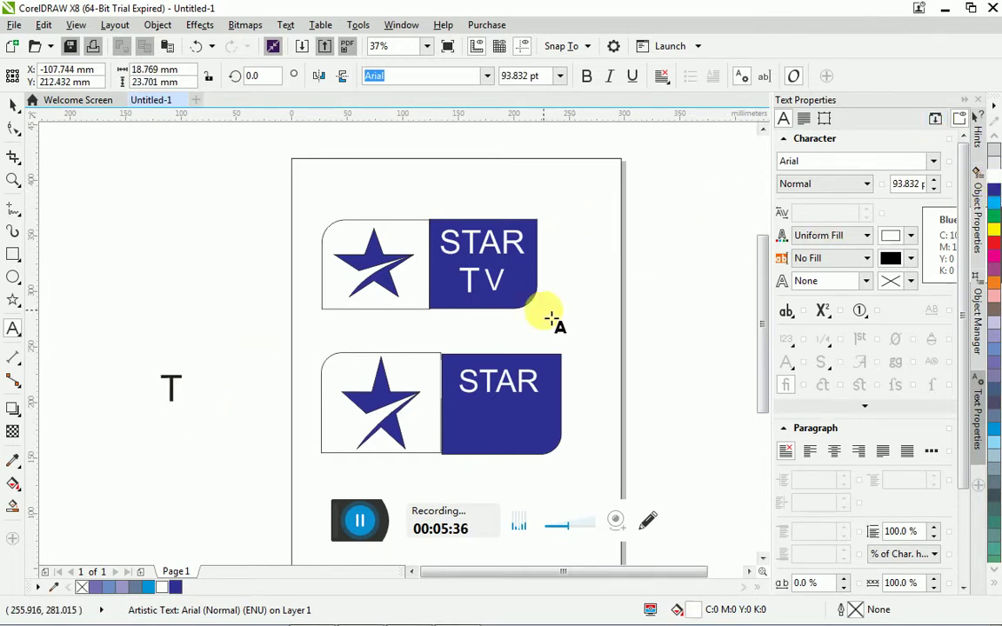
{"action": "left_click", "coordinate": [15, 107]}
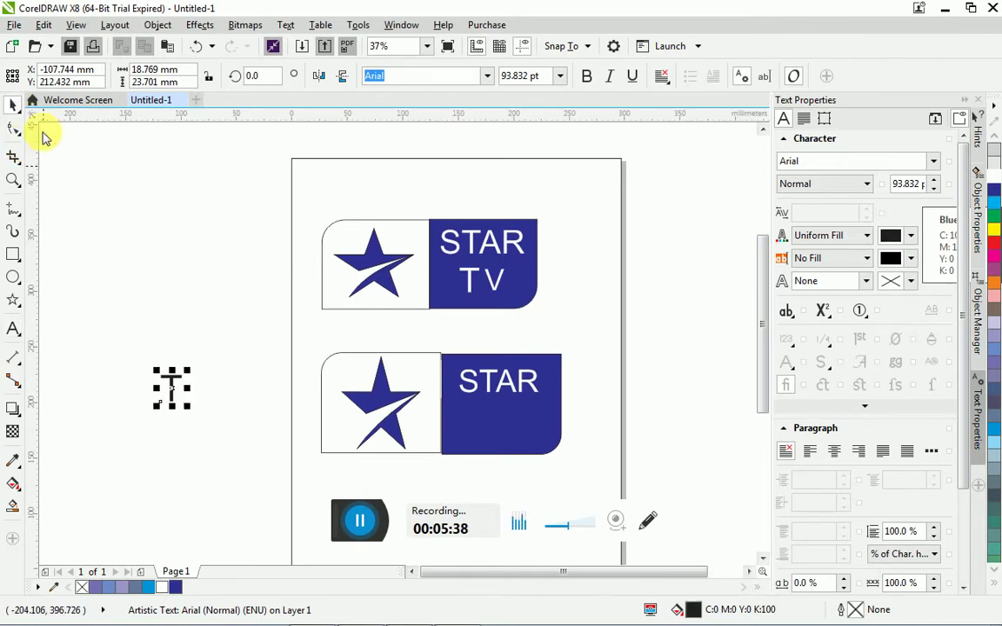
{"action": "left_click", "coordinate": [993, 175]}
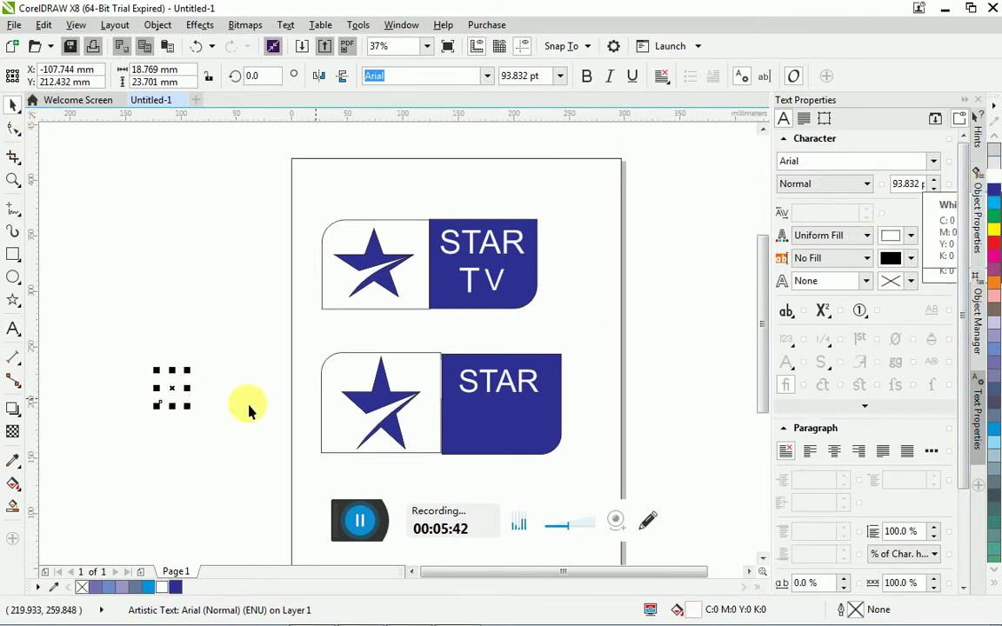
{"action": "left_click_drag", "start_coordinate": [182, 398], "coordinate": [491, 429]}
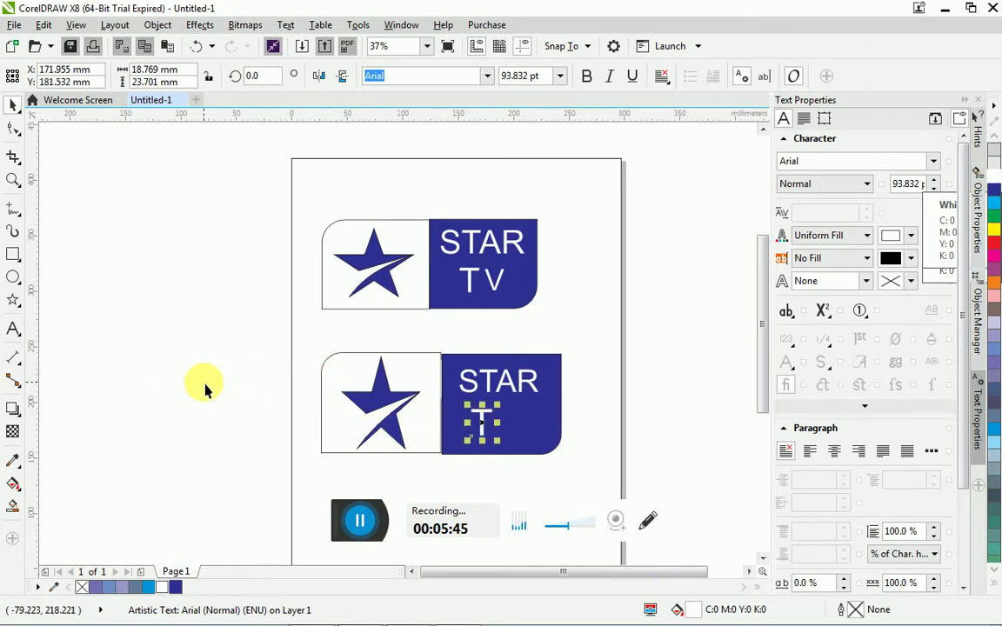
{"action": "left_click", "coordinate": [143, 337]}
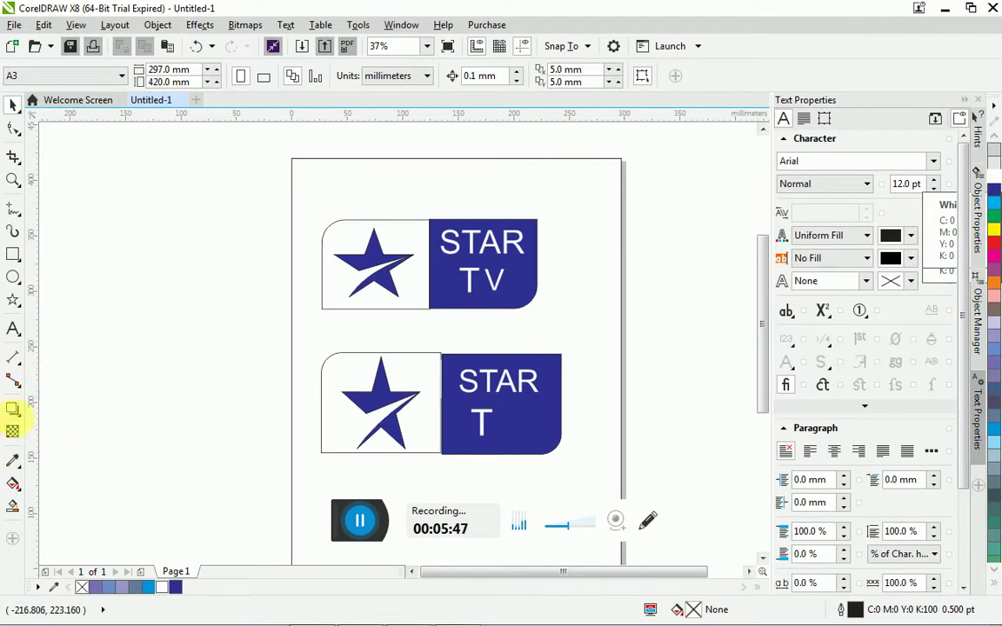
- Add the Arial artistic text "V" left of the page and enlarge it to about 16 mm wide and 18 mm high
{"action": "left_click", "coordinate": [13, 331]}
{"action": "left_click", "coordinate": [138, 361]}
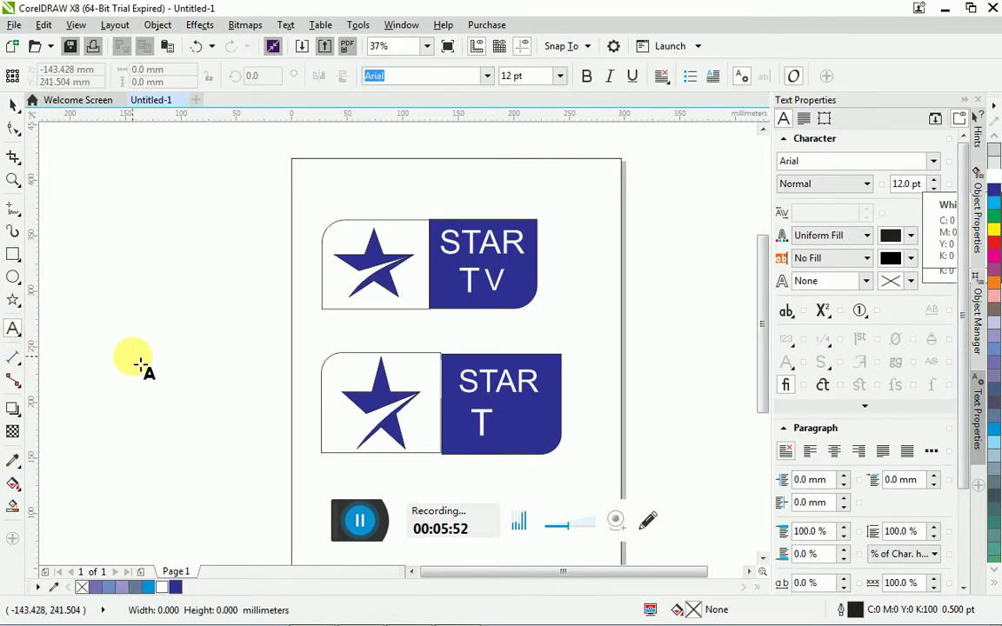
{"action": "type", "text": "V"}
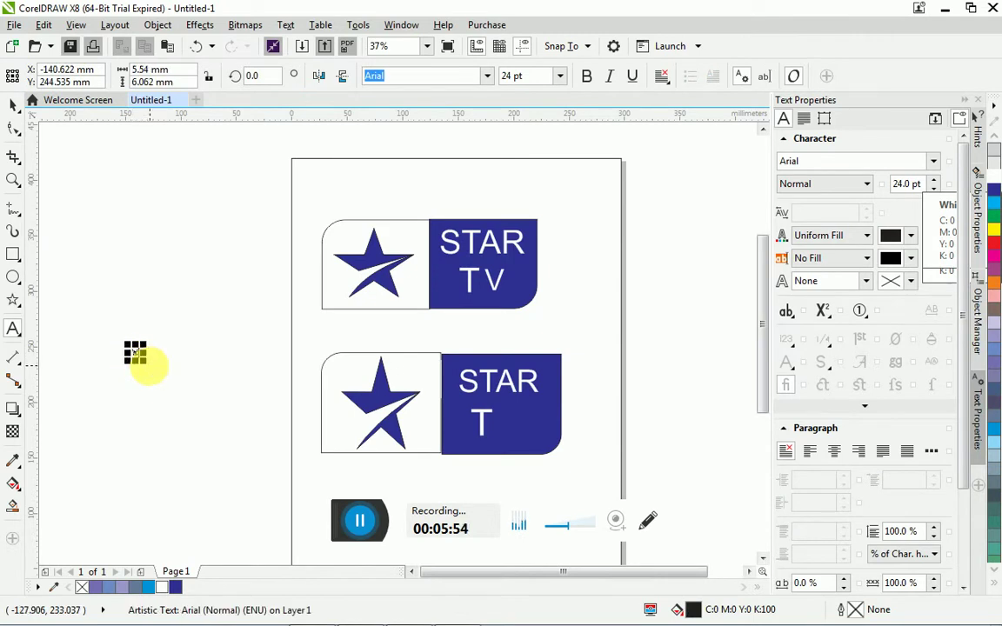
{"action": "mouse_move", "coordinate": [152, 372]}
{"action": "left_mouse_down"}
{"action": "mouse_move", "coordinate": [174, 386]}
{"action": "mouse_move", "coordinate": [153, 371]}
{"action": "mouse_move", "coordinate": [163, 373]}
{"action": "left_mouse_up"}
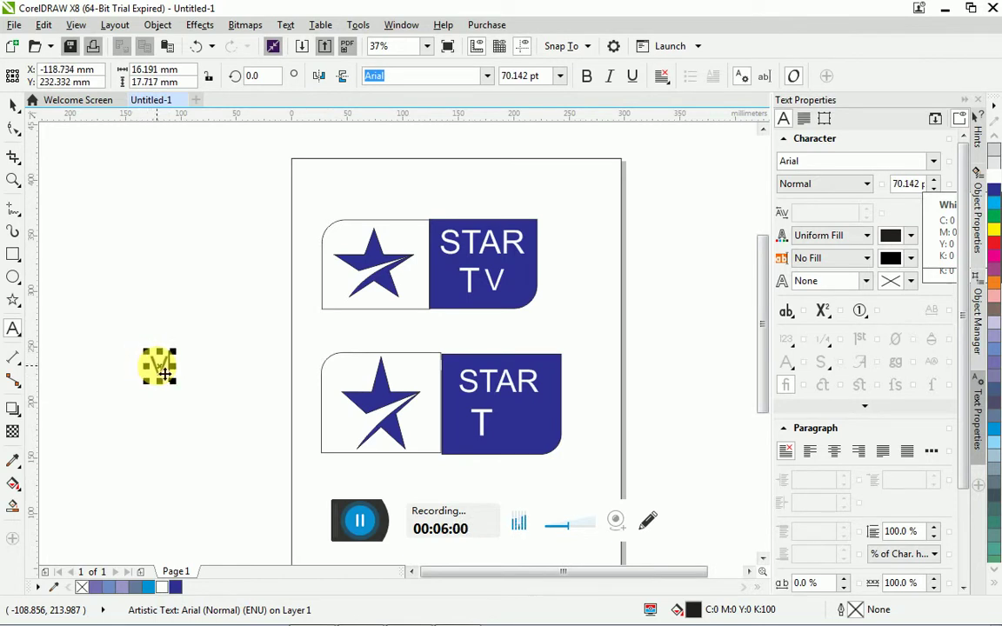
- Colour the "V" white and fit it right of the "T" on the lower blue panel at about 19 mm wide and 20 mm high
{"action": "left_click", "coordinate": [993, 178]}
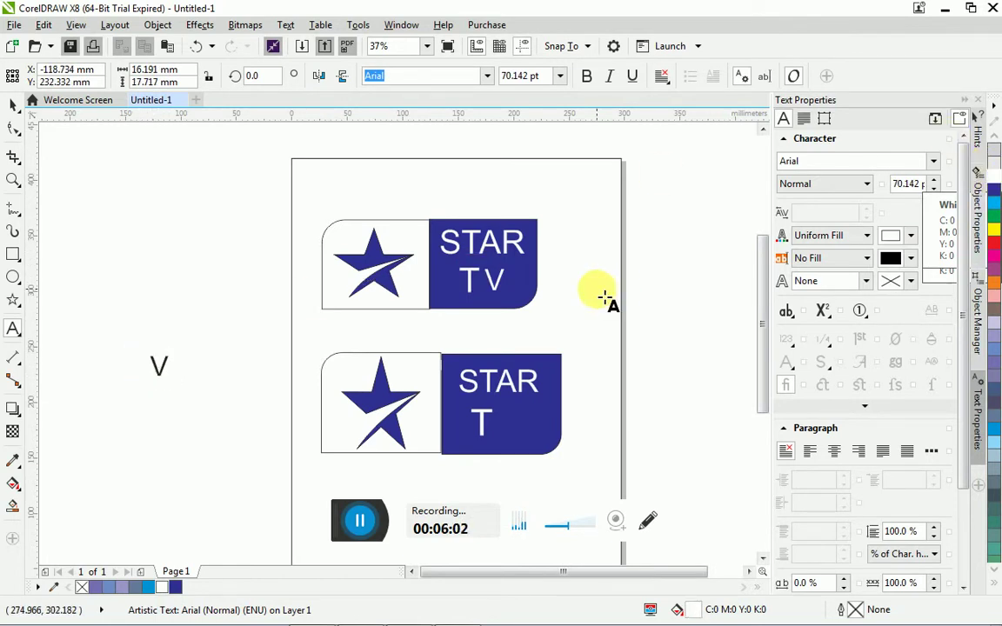
{"action": "left_click", "coordinate": [16, 108]}
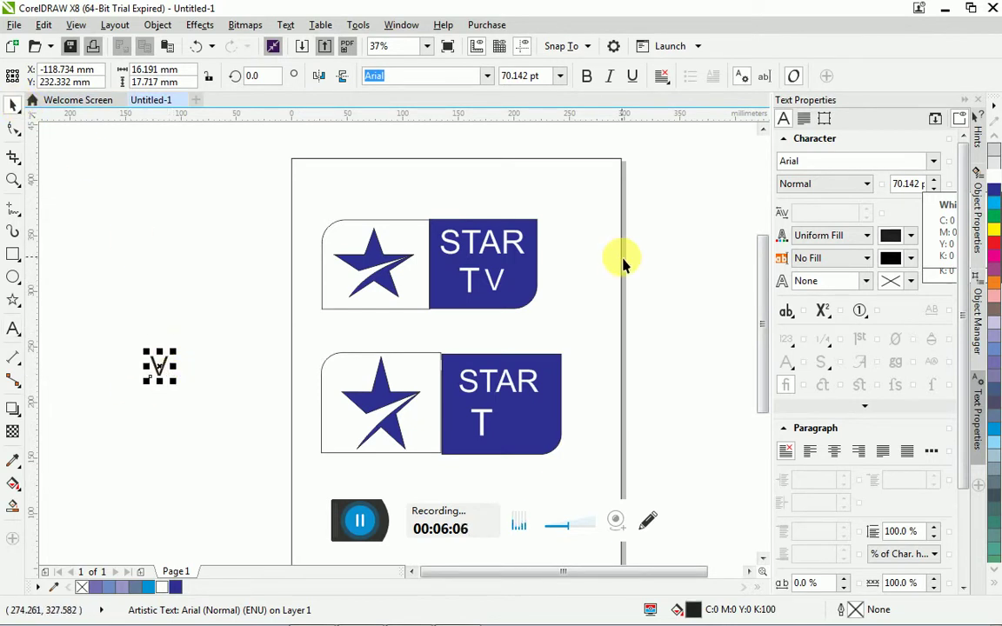
{"action": "left_click", "coordinate": [992, 172]}
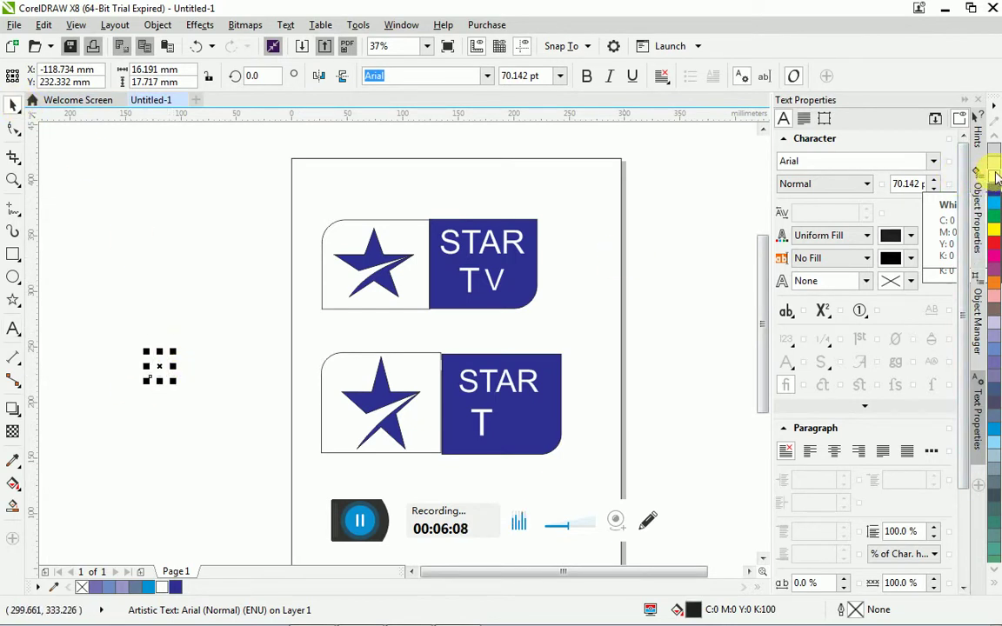
{"action": "left_click_drag", "start_coordinate": [161, 364], "coordinate": [533, 446]}
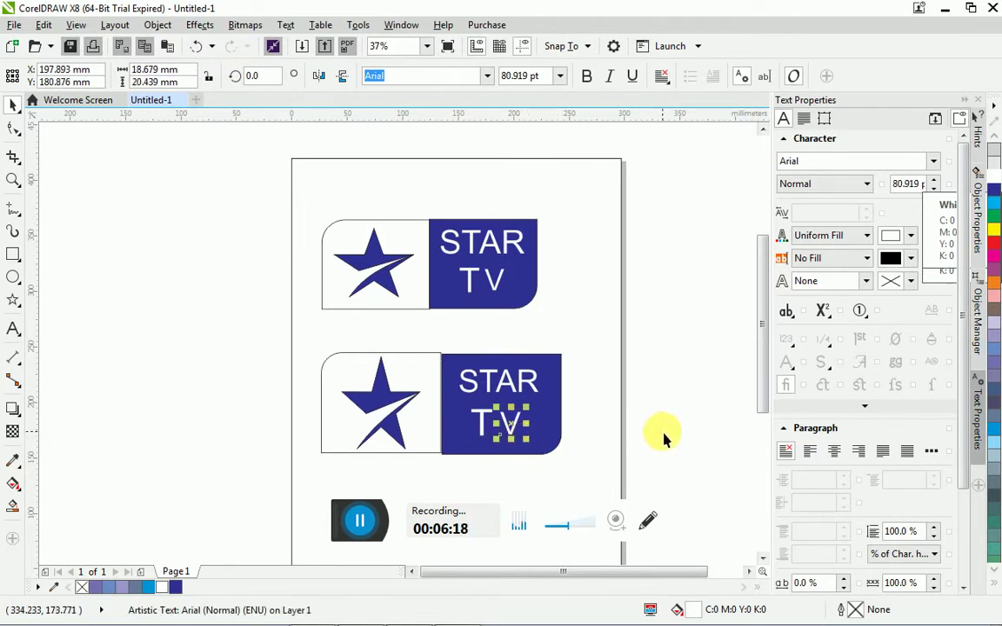
{"action": "left_click", "coordinate": [663, 440]}
{"action": "scroll", "coordinate": [654, 415], "scroll_direction": "down", "scroll_amount": 2}
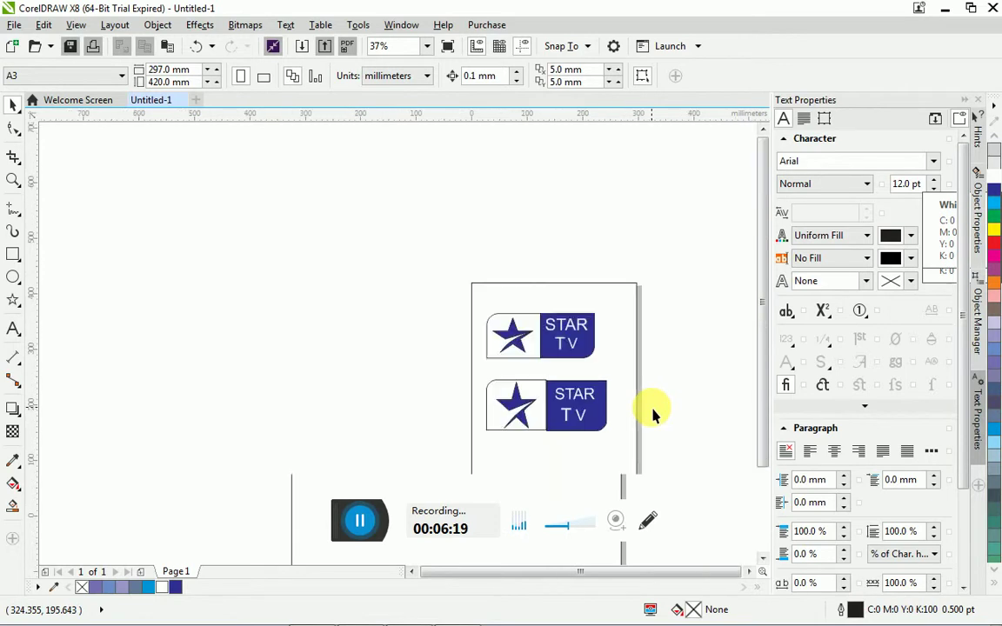
{"action": "scroll", "coordinate": [652, 413], "scroll_direction": "up", "scroll_amount": 2}
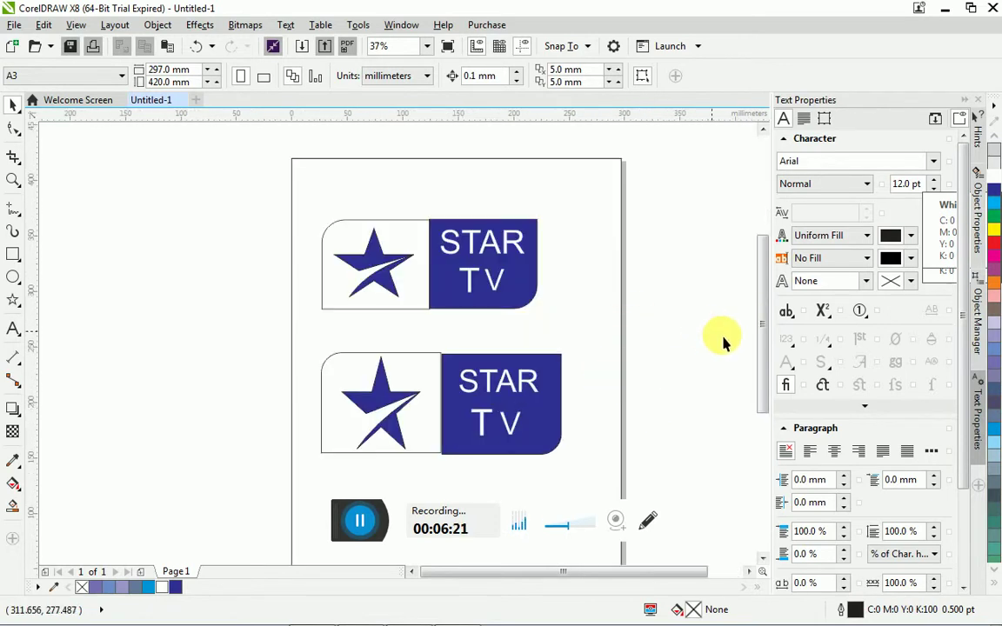
{"action": "left_click_drag", "start_coordinate": [764, 352], "coordinate": [765, 364]}
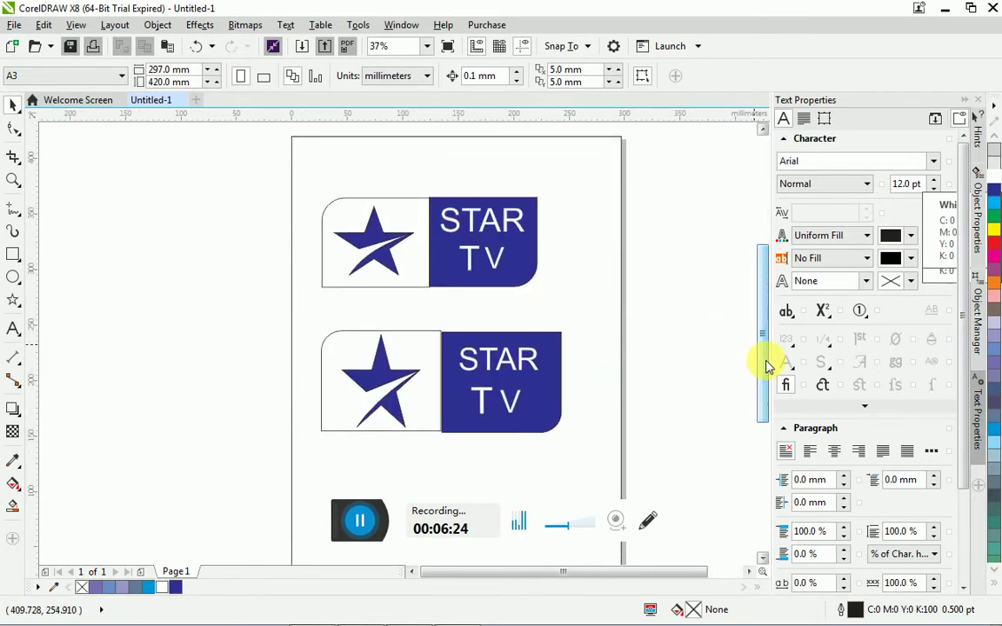
{"action": "left_click", "coordinate": [363, 521]}
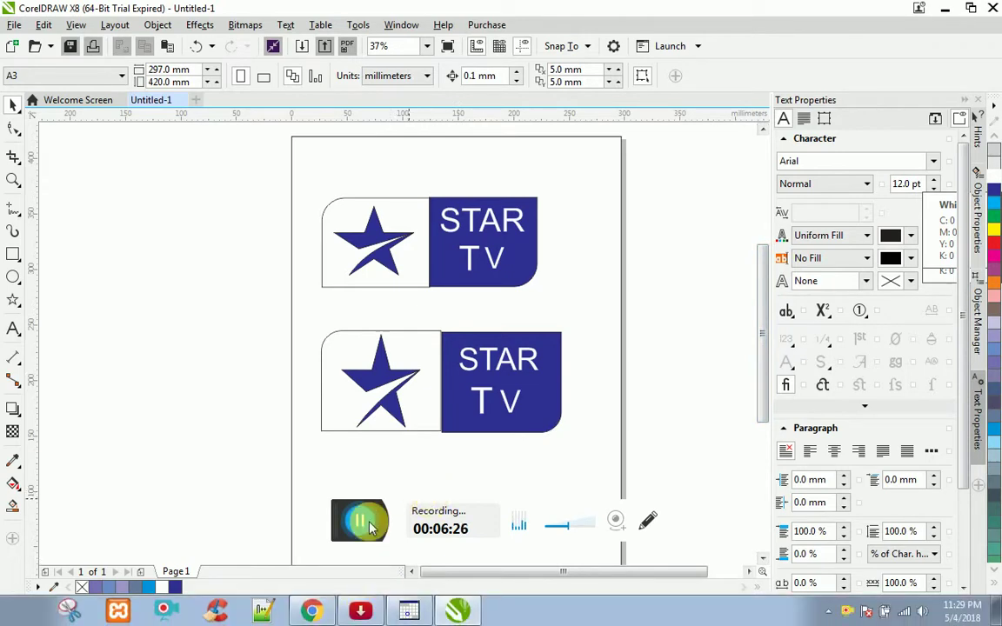